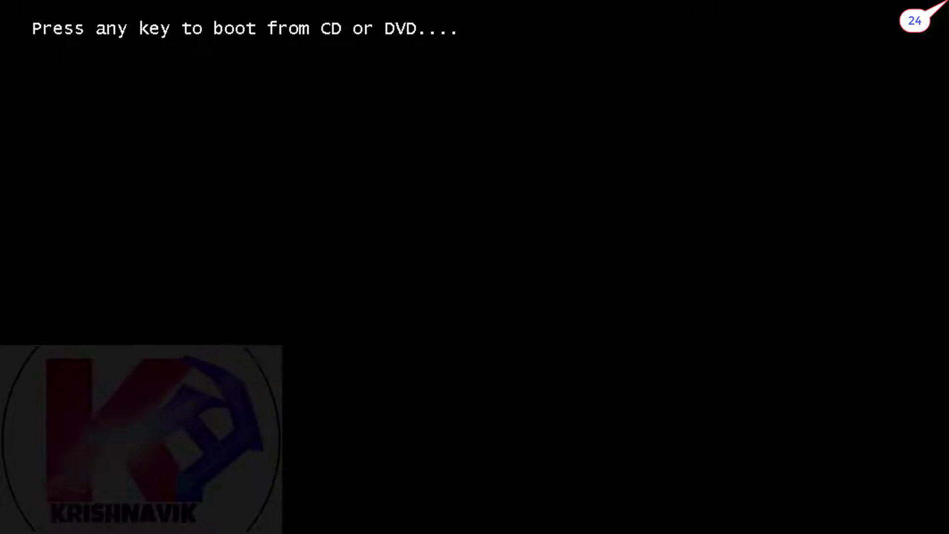
# Boot the machine from the installation DVD to start Windows Setup.
pyautogui.press('Return')
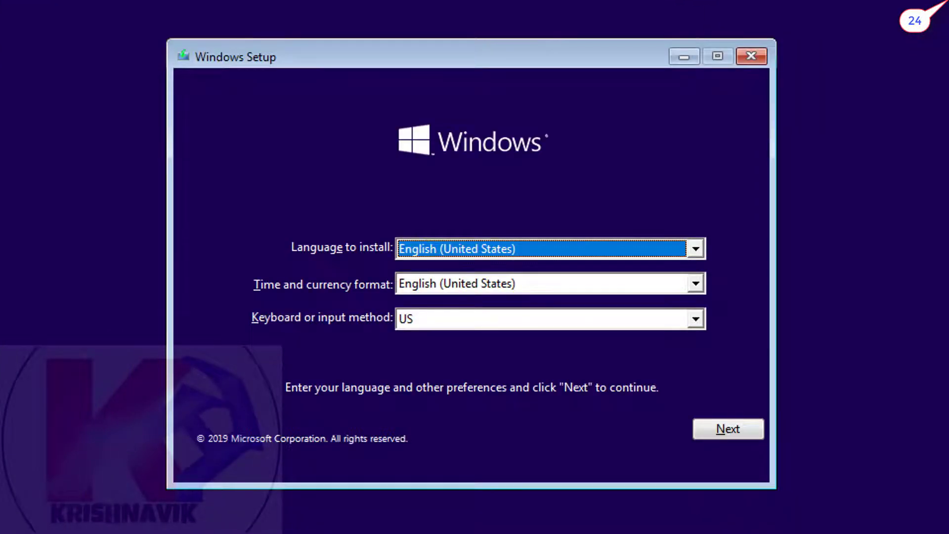
# Set the time and currency format to English (India) and continue.
pyautogui.click(696, 284)
pyautogui.moveTo(699, 307); pyautogui.dragTo(691, 301)
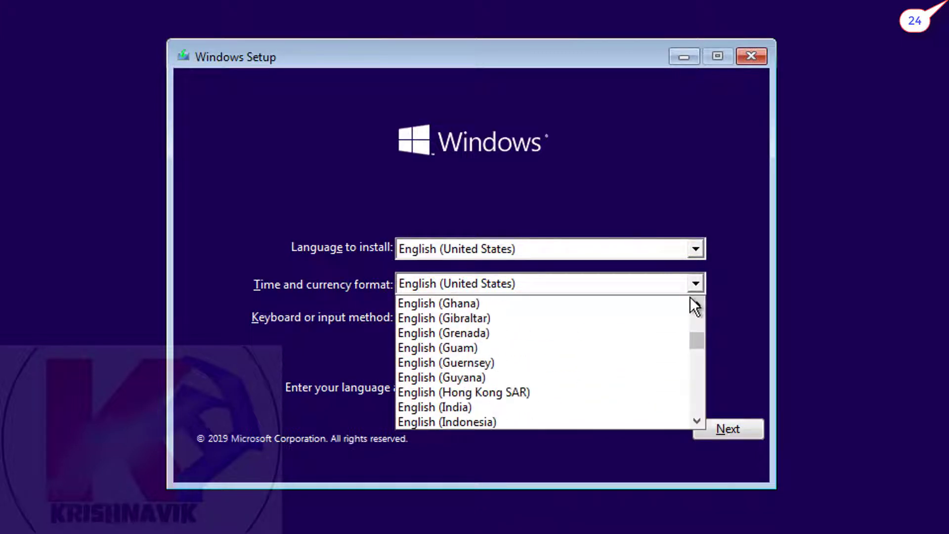
pyautogui.click(525, 406)
pyautogui.click(699, 428)
# Install Windows 10 Pro without a product key and accept the licence terms.
pyautogui.click(487, 284)
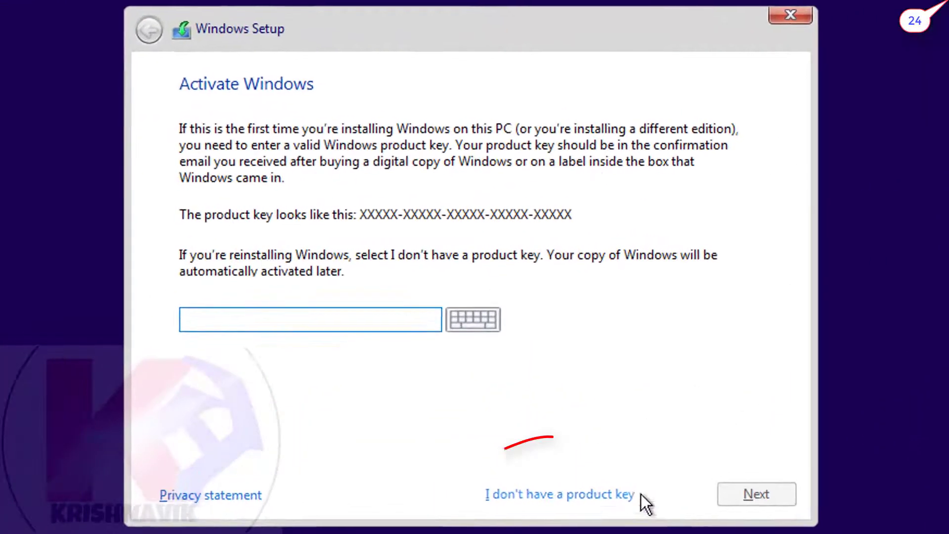
pyautogui.click(560, 496)
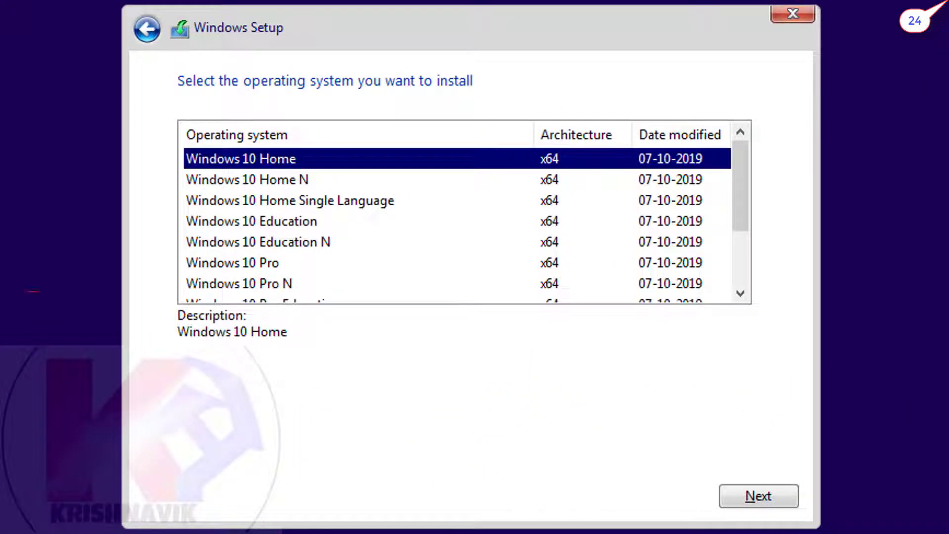
pyautogui.click(257, 263)
pyautogui.click(755, 497)
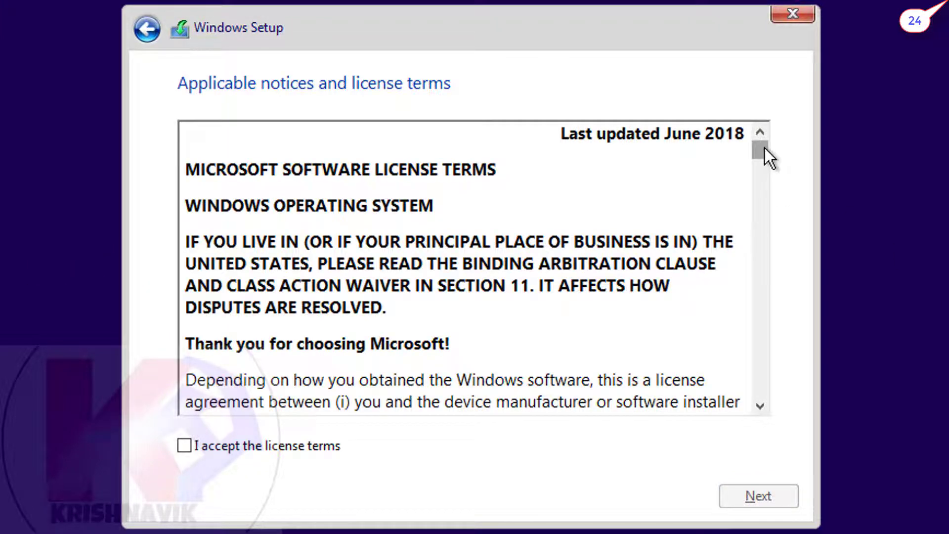
pyautogui.moveTo(764, 147); pyautogui.dragTo(780, 435)
pyautogui.click(296, 449)
pyautogui.click(741, 497)
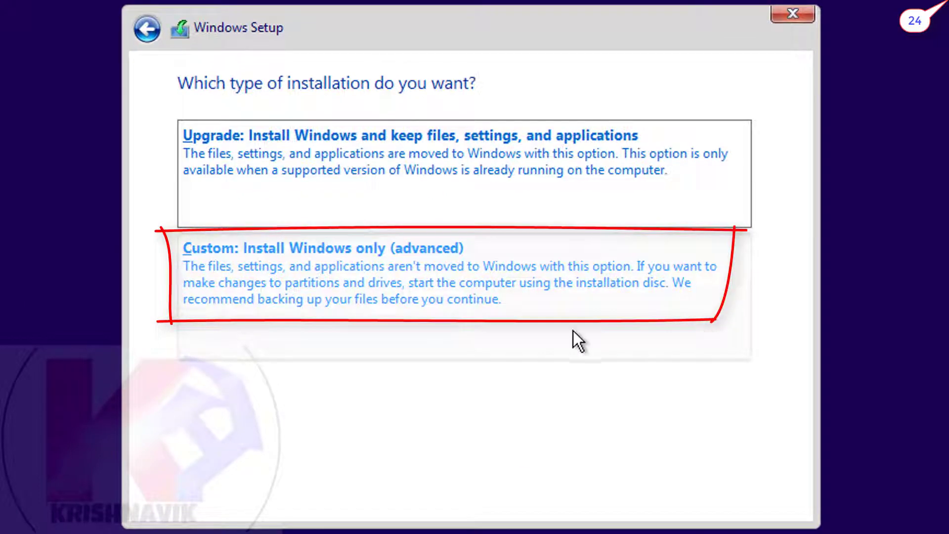
# Choose Custom install and create a 204800 MB partition, accepting the extra system partitions.
pyautogui.click(511, 303)
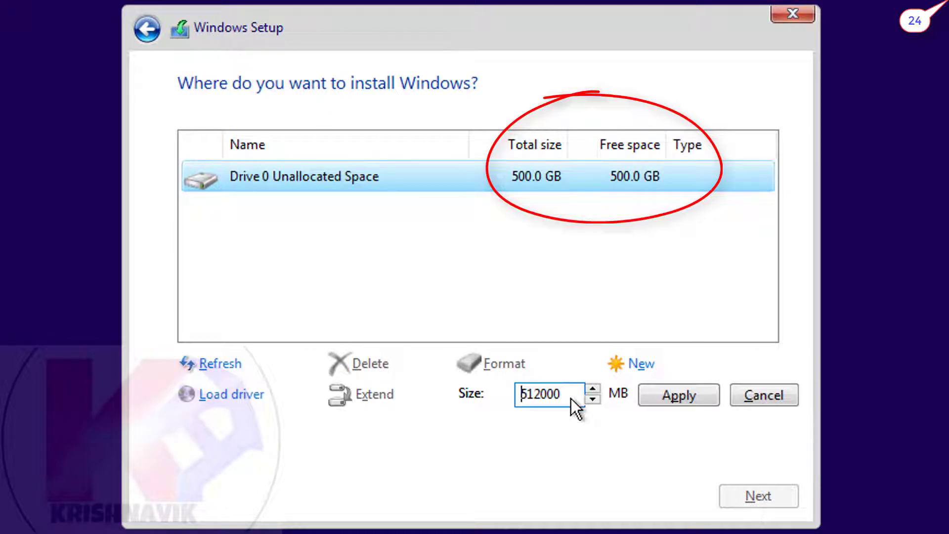
pyautogui.press('End')
pyautogui.press('BackSpace')
pyautogui.press('BackSpace')
pyautogui.press('BackSpace')
pyautogui.press('BackSpace')
pyautogui.press('BackSpace')
pyautogui.press('BackSpace')
pyautogui.write('204800')
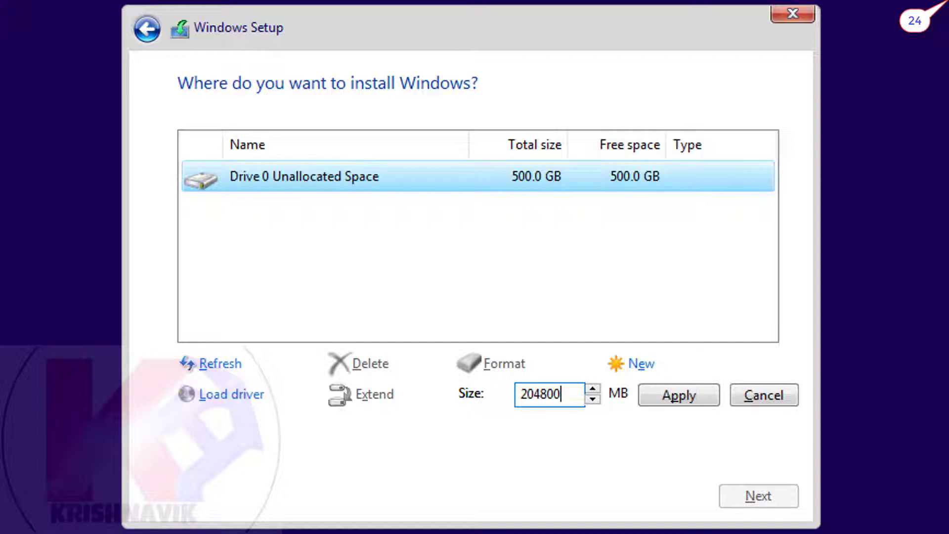
pyautogui.click(678, 395)
pyautogui.click(621, 394)
# Create a second 204800 MB partition (Partition 5) from unallocated space and format it.
pyautogui.click(536, 326)
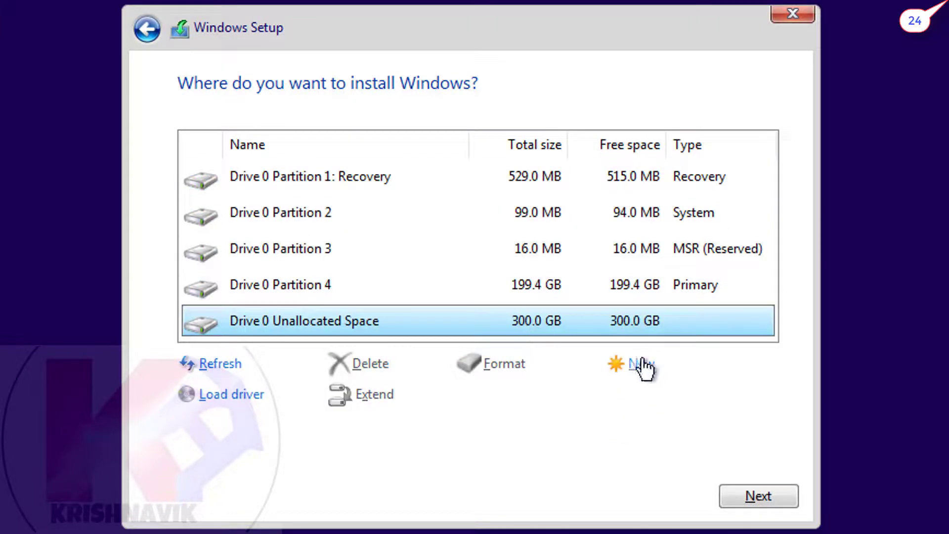
pyautogui.click(642, 365)
pyautogui.write('204800')
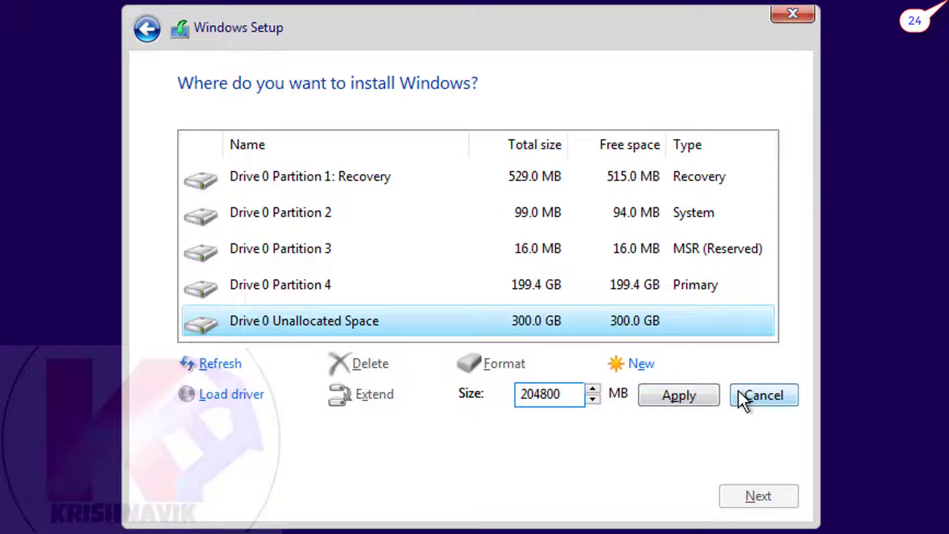
pyautogui.click(710, 393)
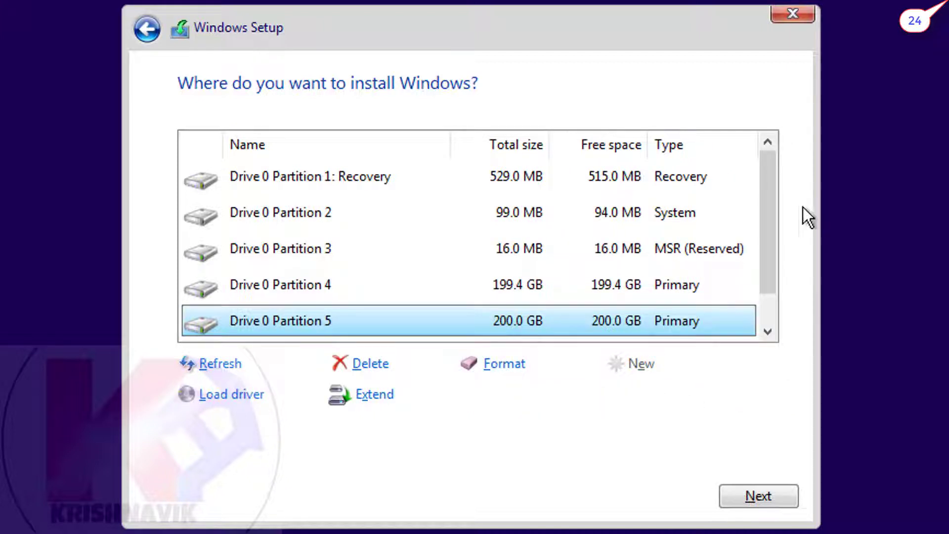
pyautogui.scroll(-1, 779, 297)
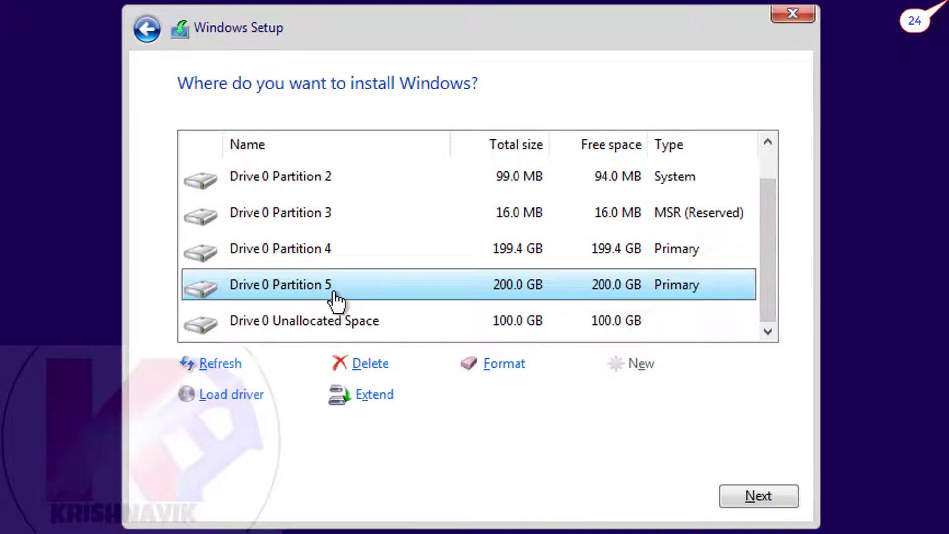
pyautogui.click(497, 370)
pyautogui.click(609, 394)
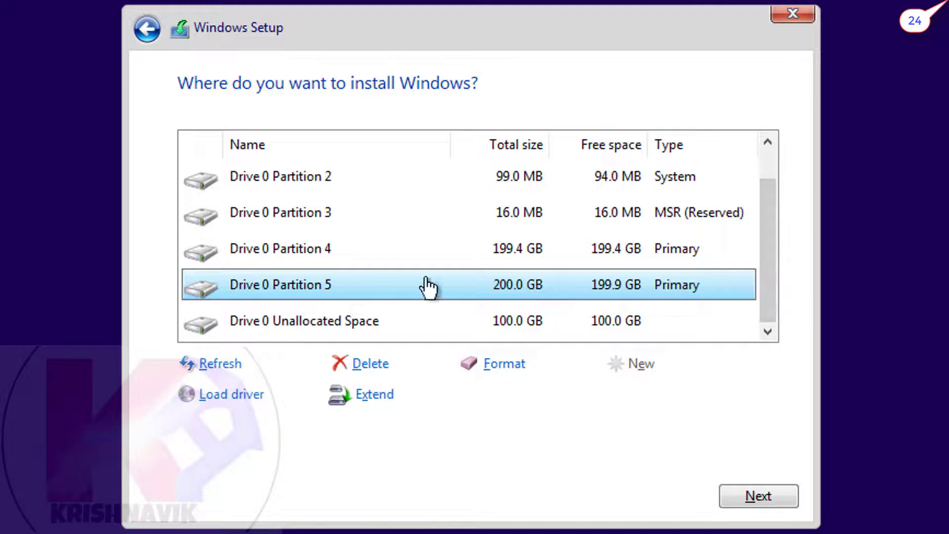
# Install Windows onto Drive 0 Partition 4, leaving 100 GB unallocated.
pyautogui.click(429, 329)
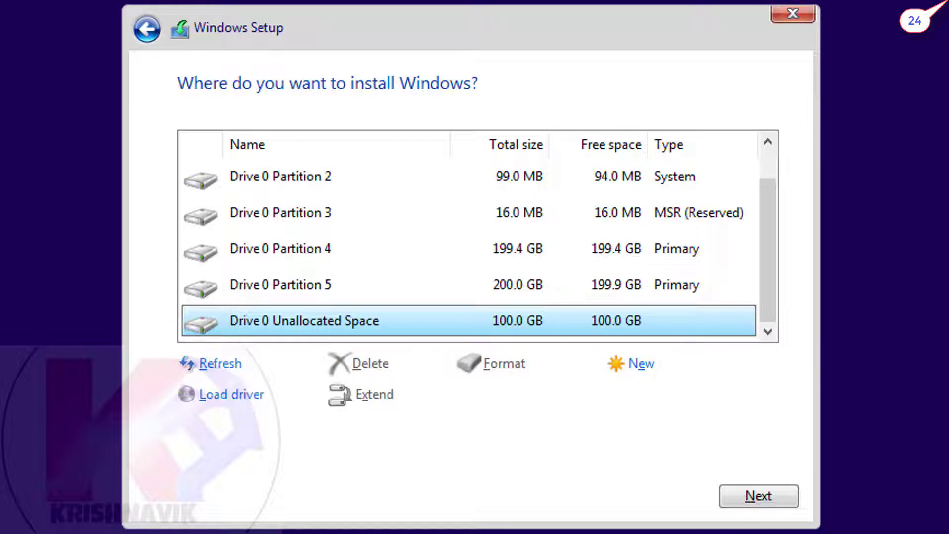
pyautogui.click(553, 249)
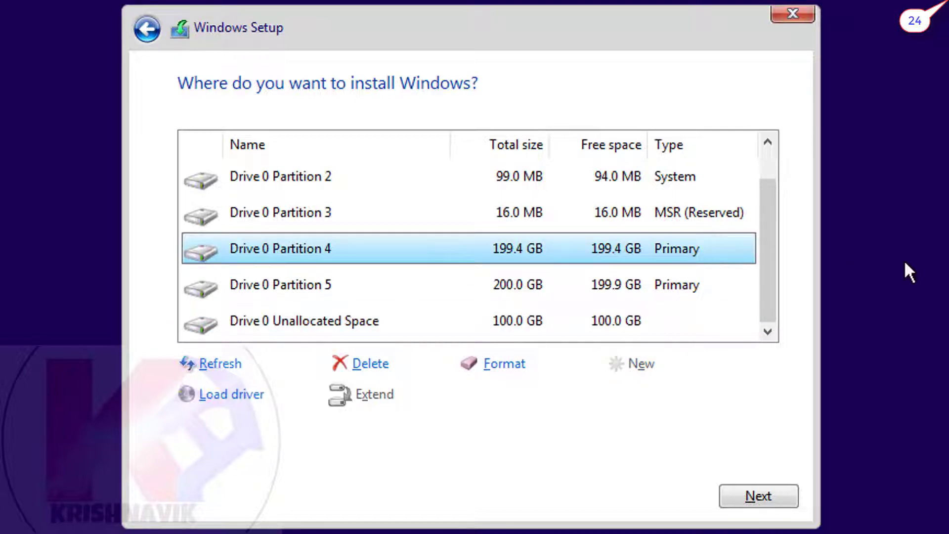
pyautogui.scroll(1, 779, 241)
pyautogui.scroll(-1, 768, 311)
pyautogui.click(785, 499)
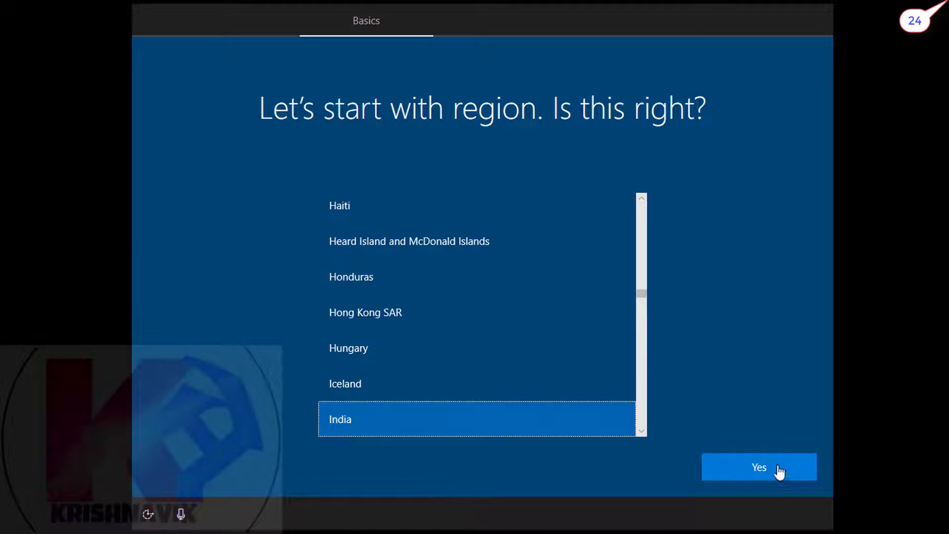
# Confirm India as region, English (India) keyboard layout, and skip a second layout.
pyautogui.click(779, 470)
pyautogui.click(432, 294)
pyautogui.click(758, 473)
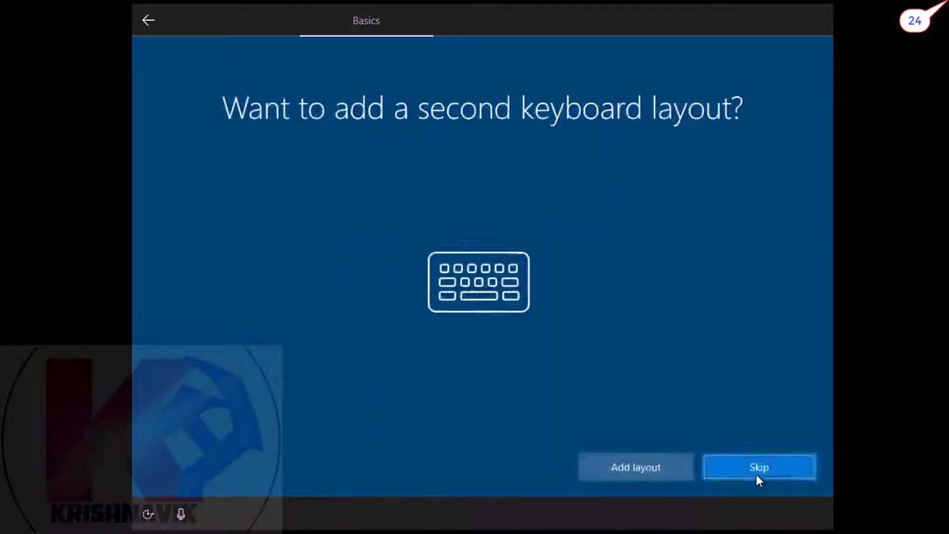
pyautogui.click(756, 474)
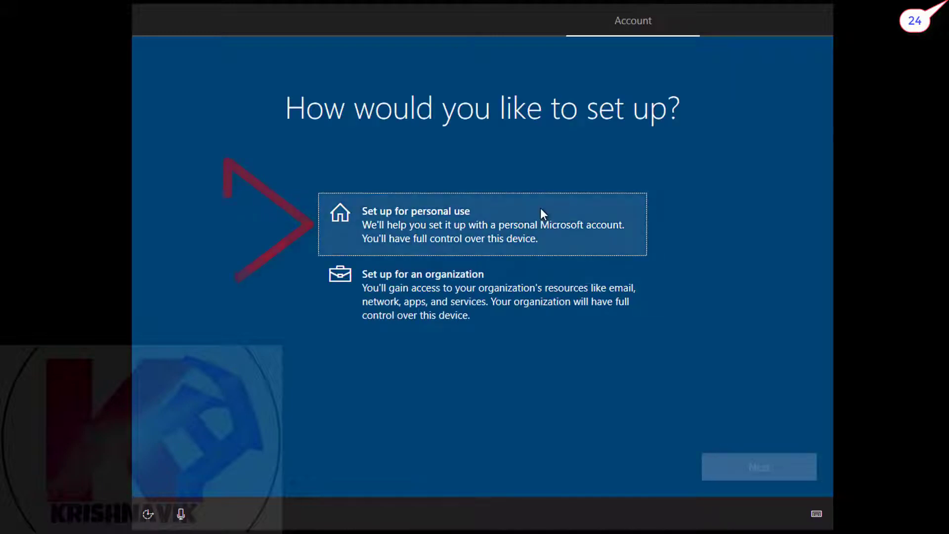
# Set up for personal use with an offline local account and limited experience.
pyautogui.click(398, 225)
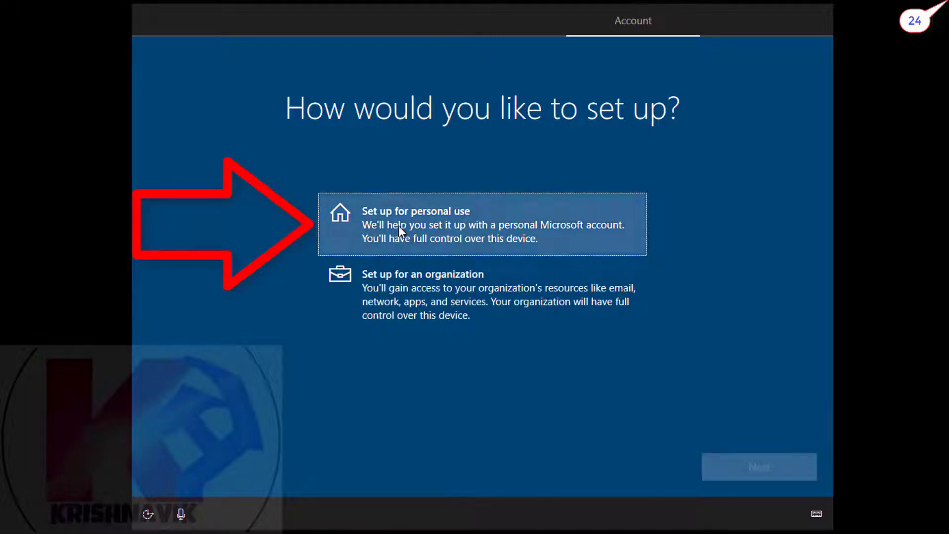
pyautogui.click(779, 481)
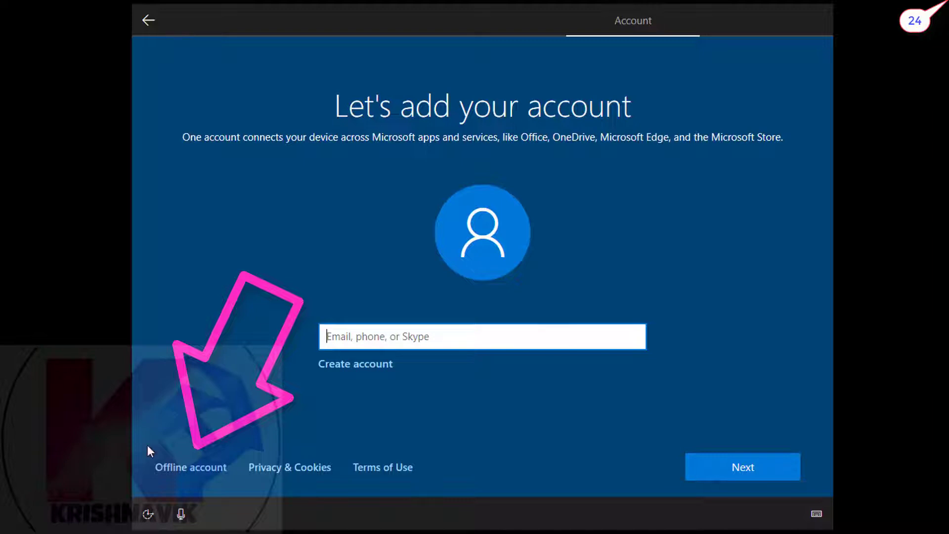
pyautogui.click(184, 463)
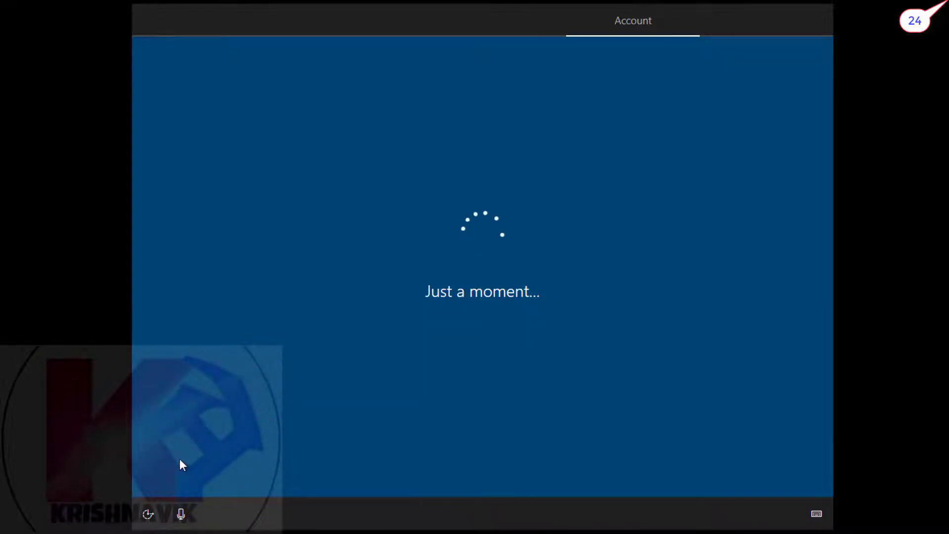
pyautogui.click(201, 465)
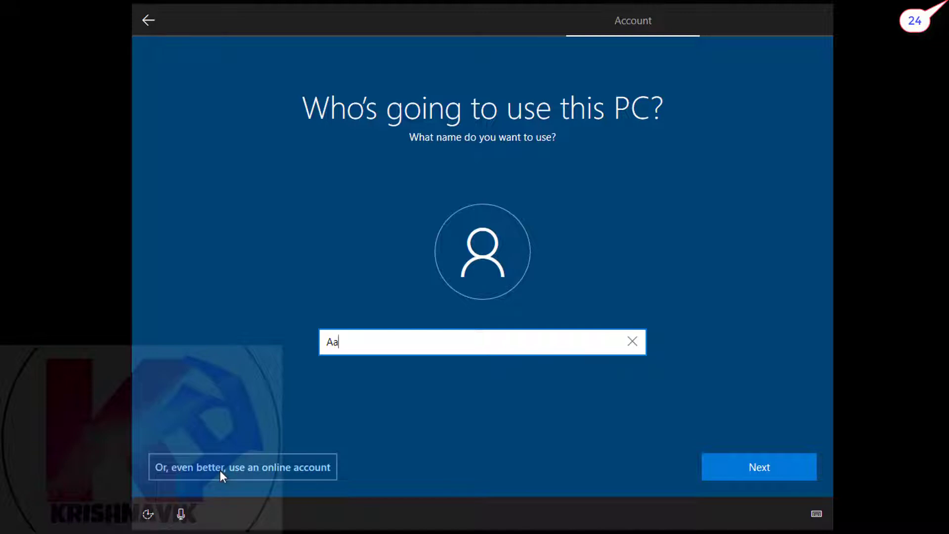
# Enter the account user name, then set and confirm the account password.
pyautogui.write('Aarav')
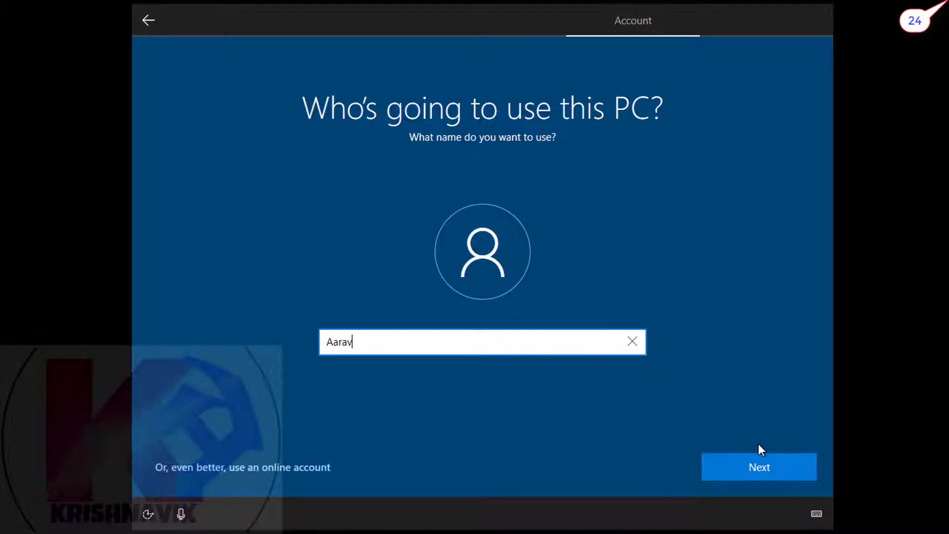
pyautogui.click(742, 465)
pyautogui.write('1234')
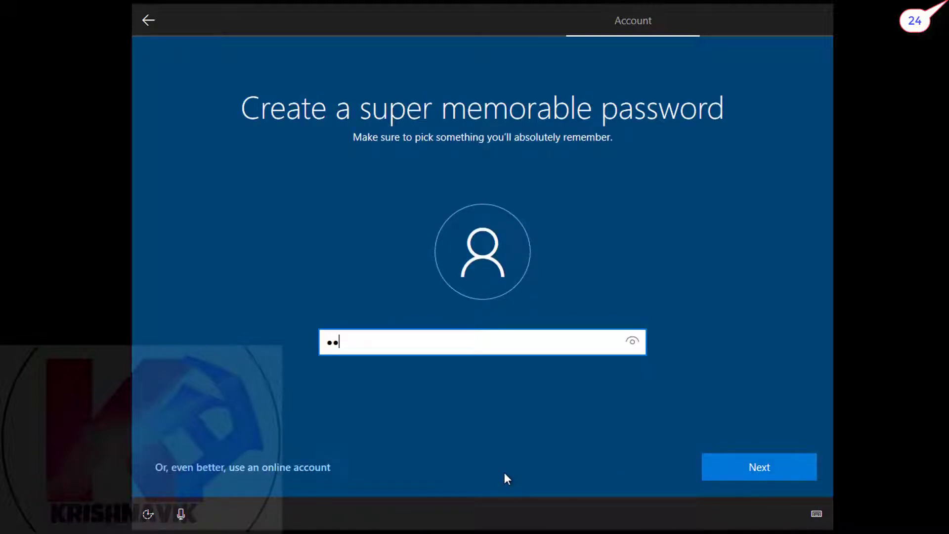
pyautogui.click(762, 467)
pyautogui.write('1234')
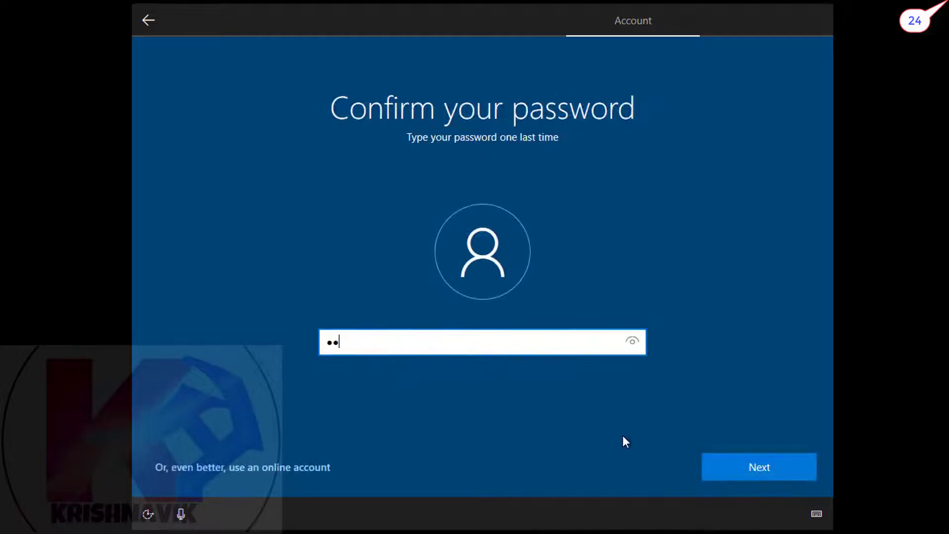
pyautogui.click(722, 467)
# Choose the first pet's name security question and enter its answer.
pyautogui.click(604, 356)
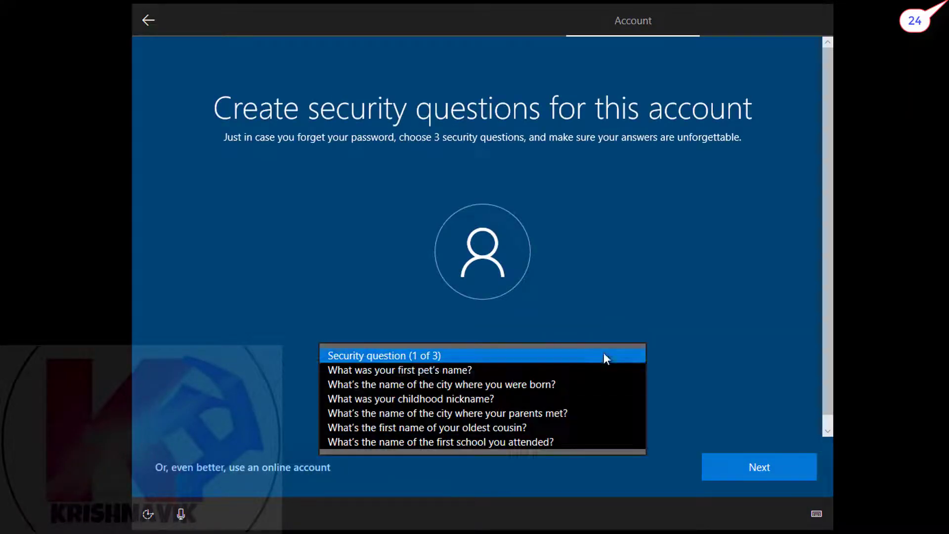
pyautogui.click(604, 369)
pyautogui.click(572, 395)
pyautogui.write('a')
pyautogui.click(740, 464)
# Answer the birth city and childhood nickname security questions.
pyautogui.click(574, 354)
pyautogui.click(546, 371)
pyautogui.click(521, 397)
pyautogui.write('b')
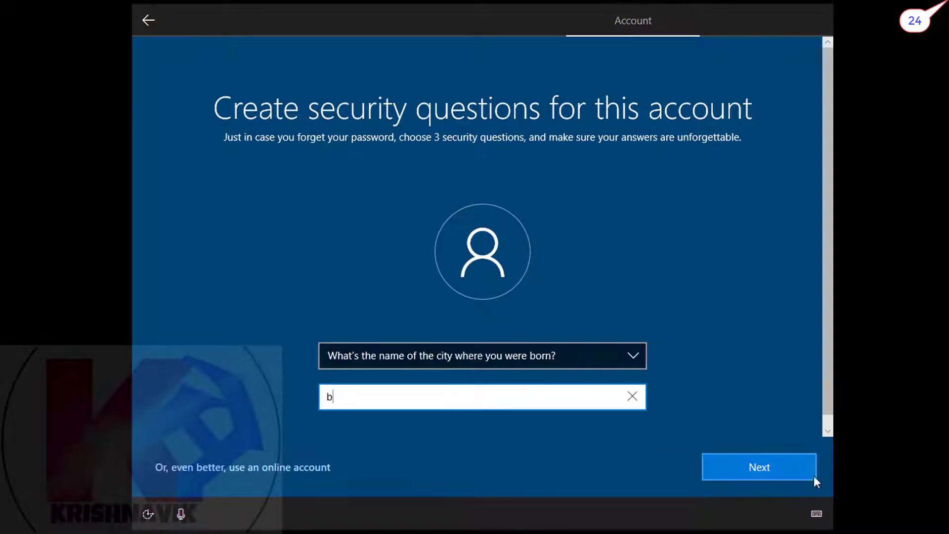
pyautogui.click(763, 466)
pyautogui.click(573, 354)
pyautogui.click(556, 360)
pyautogui.click(534, 395)
pyautogui.write('c')
pyautogui.click(733, 467)
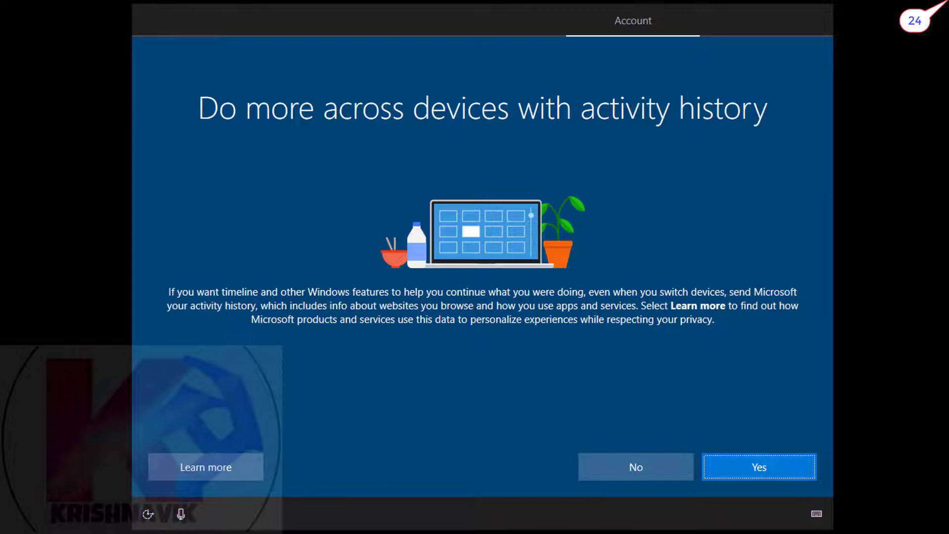
# Decline activity history and Cortana, turn off privacy options with Basic diagnostics, and accept.
pyautogui.click(648, 455)
pyautogui.click(635, 469)
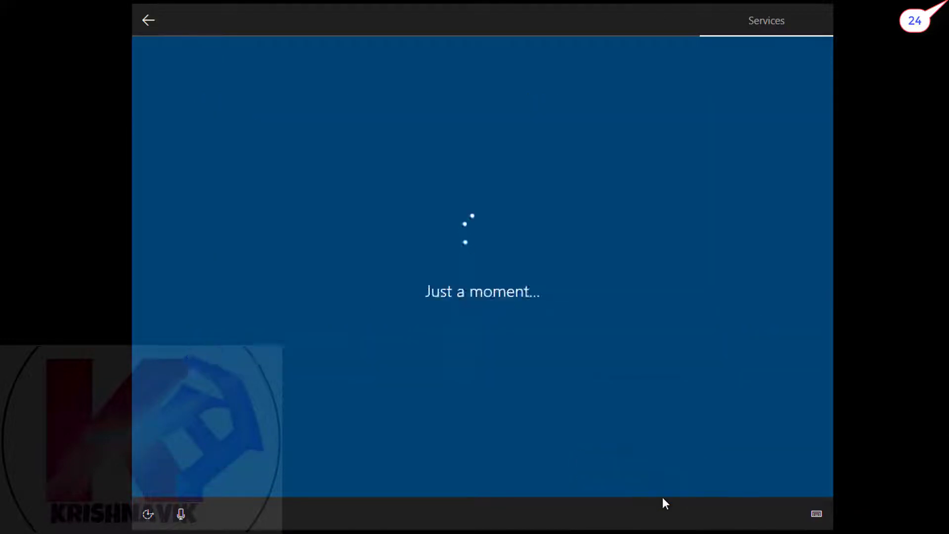
pyautogui.click(165, 260)
pyautogui.click(165, 356)
pyautogui.click(163, 433)
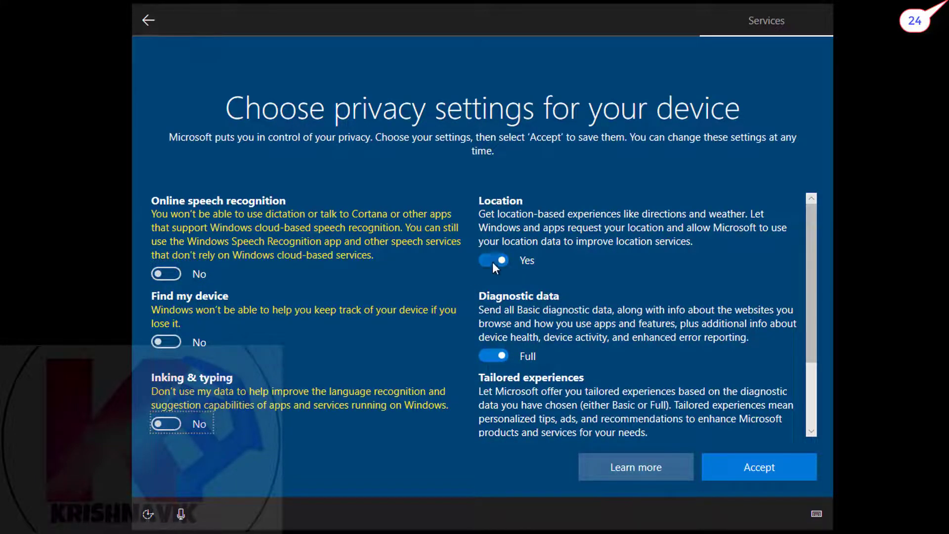
pyautogui.click(492, 258)
pyautogui.click(500, 356)
pyautogui.moveTo(811, 272); pyautogui.dragTo(817, 333)
pyautogui.click(532, 354)
pyautogui.click(166, 422)
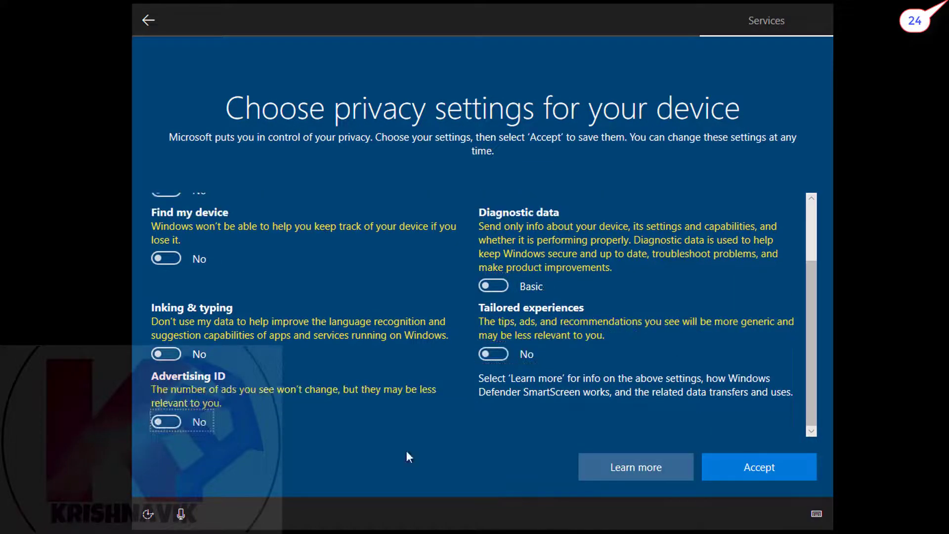
pyautogui.click(738, 467)
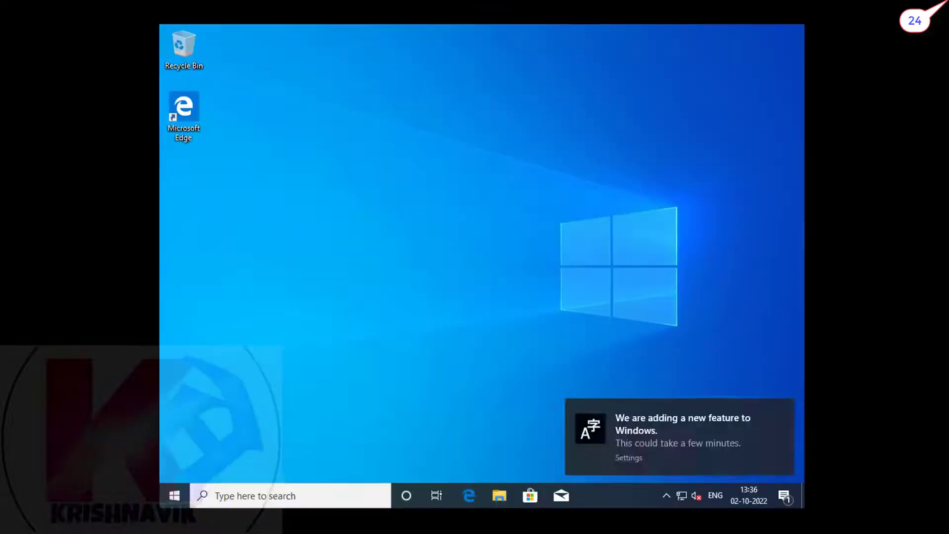
# Enable the Computer desktop icon through Personalize > Themes > Desktop icon settings, then close Settings.
pyautogui.rightClick(447, 174)
pyautogui.click(491, 298)
pyautogui.click(265, 297)
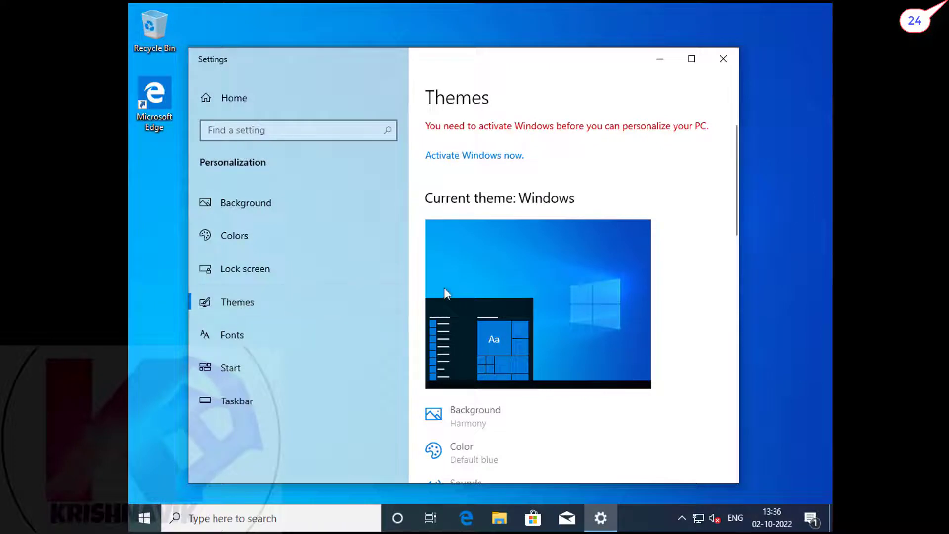
pyautogui.scroll(-5, 552, 269)
pyautogui.scroll(-5, 552, 271)
pyautogui.click(495, 421)
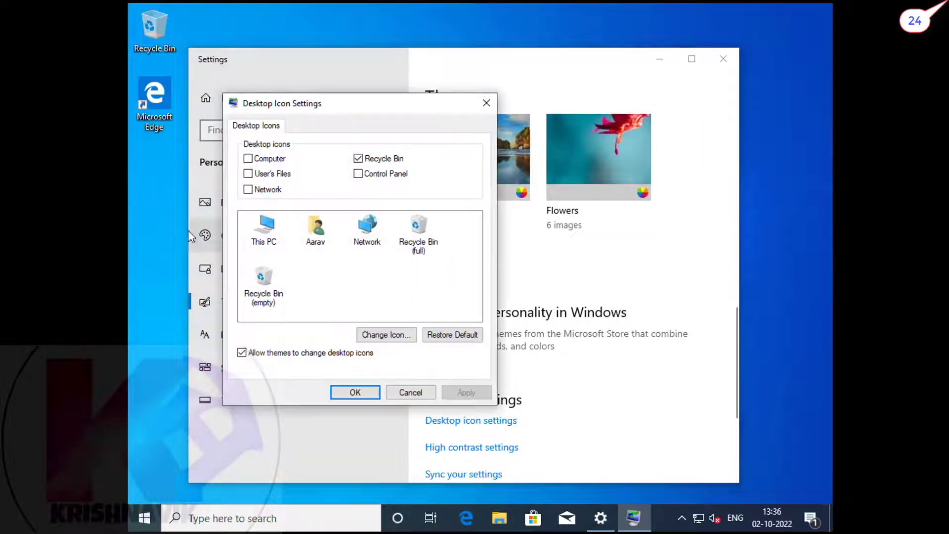
pyautogui.click(479, 393)
pyautogui.click(355, 392)
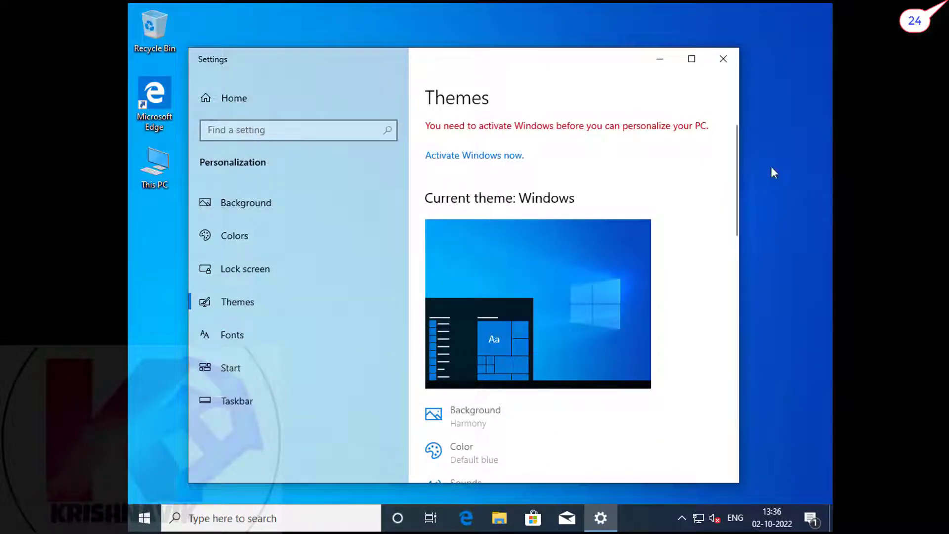
pyautogui.click(723, 59)
# Open This PC maximized in File Explorer and bring up its context menu.
pyautogui.doubleClick(155, 168)
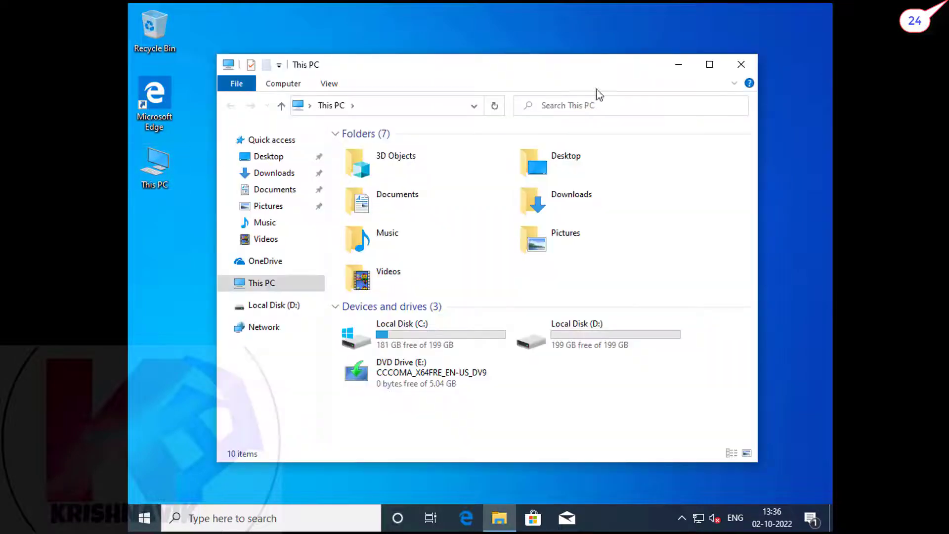
pyautogui.click(712, 67)
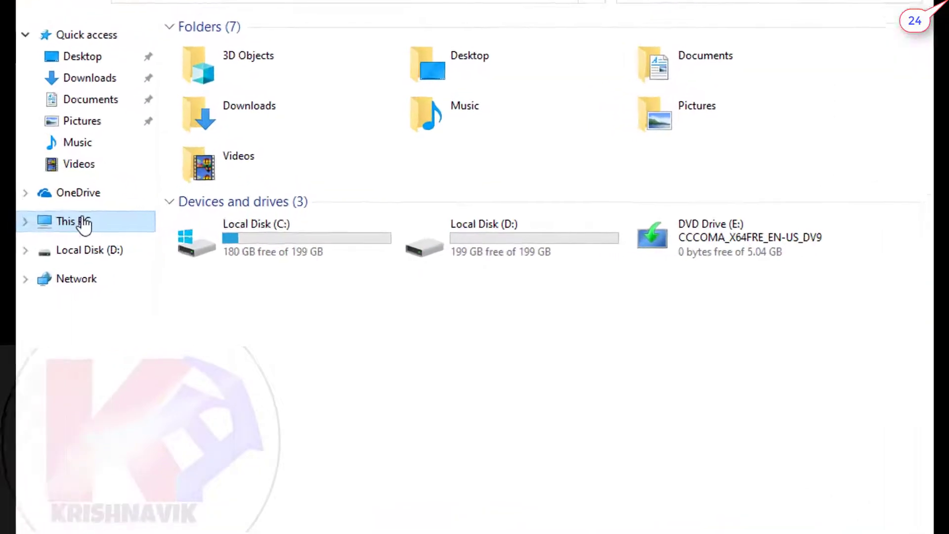
pyautogui.rightClick(84, 225)
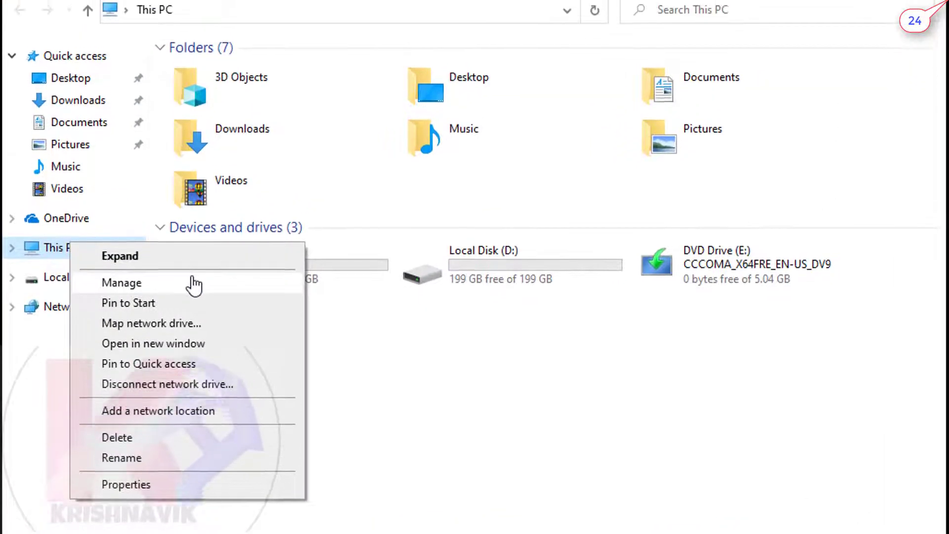
# Launch Computer Management from This PC and go to Disk Management.
pyautogui.click(191, 255)
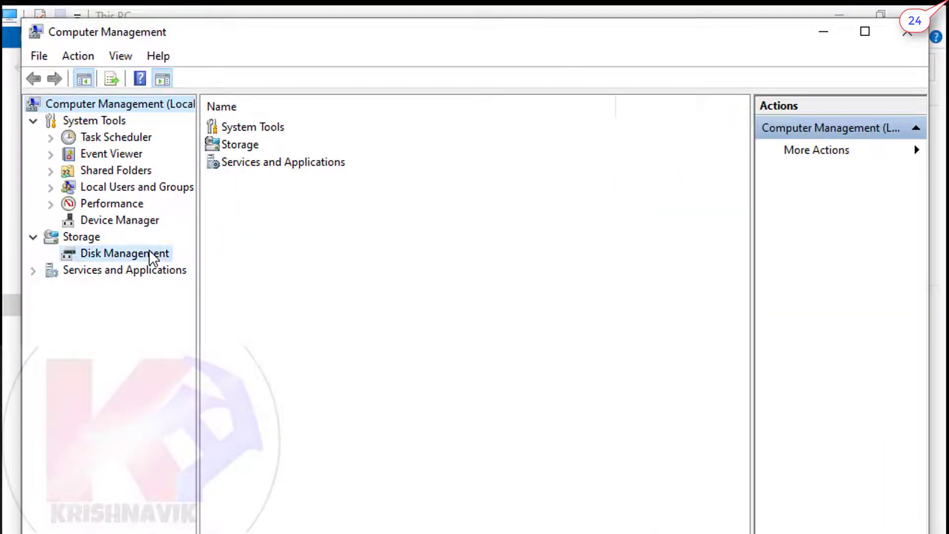
pyautogui.click(150, 255)
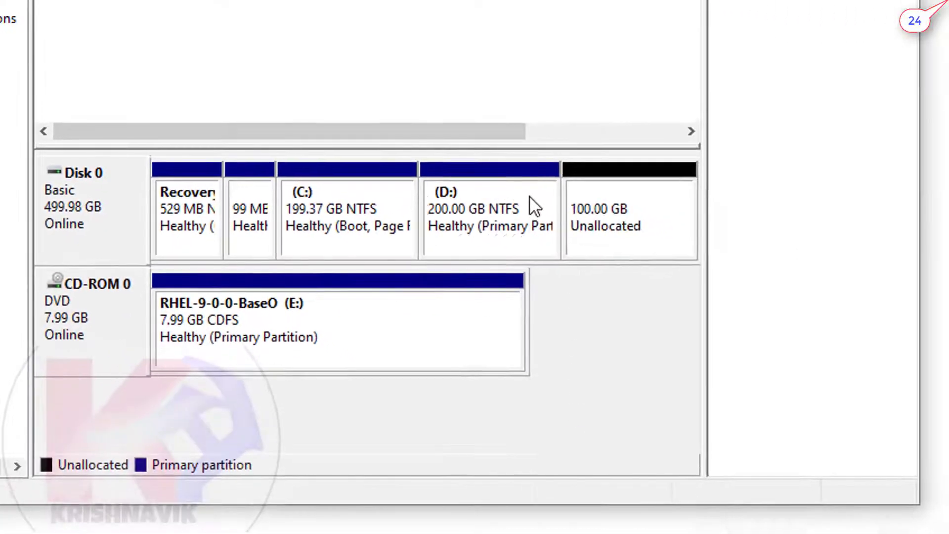
# Extend the D: volume with all 102398 MB of unallocated space to 300.00 GB.
pyautogui.rightClick(686, 261)
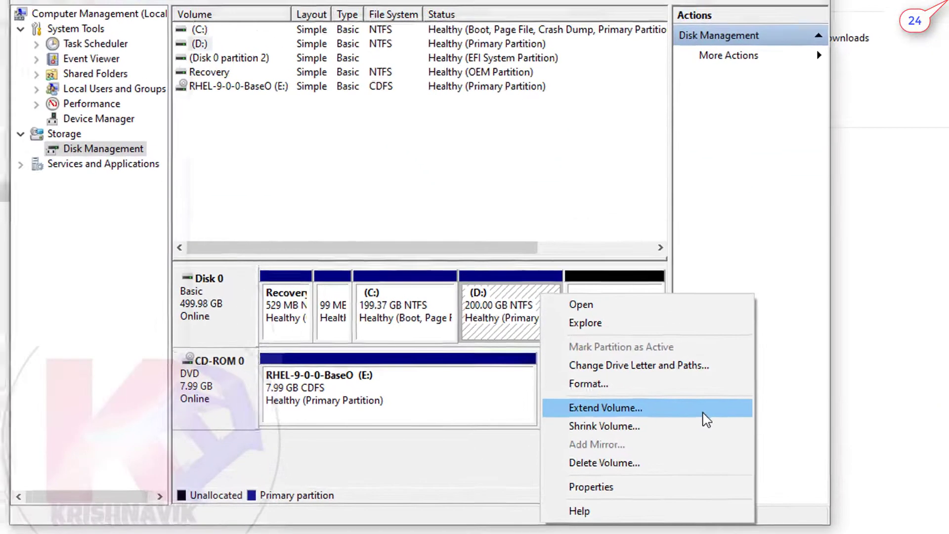
pyautogui.click(738, 366)
pyautogui.click(475, 288)
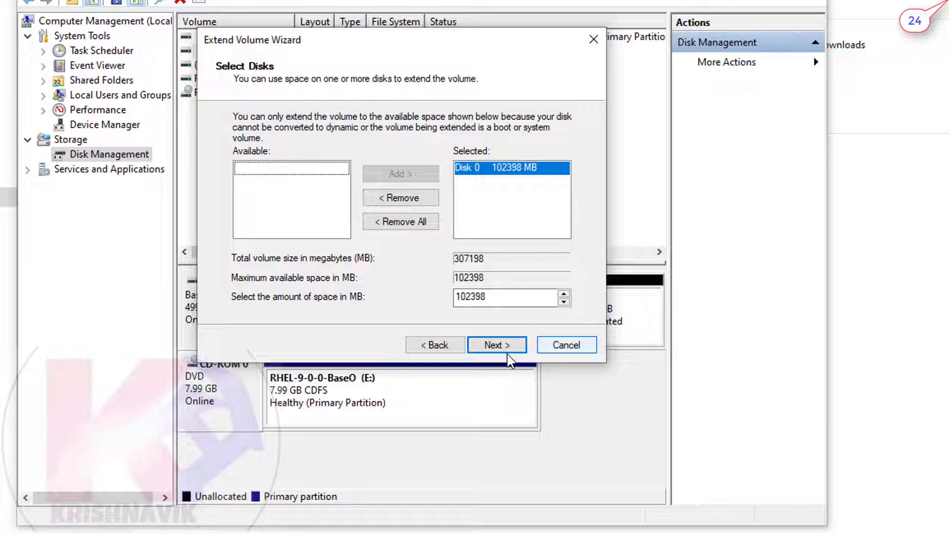
pyautogui.click(496, 344)
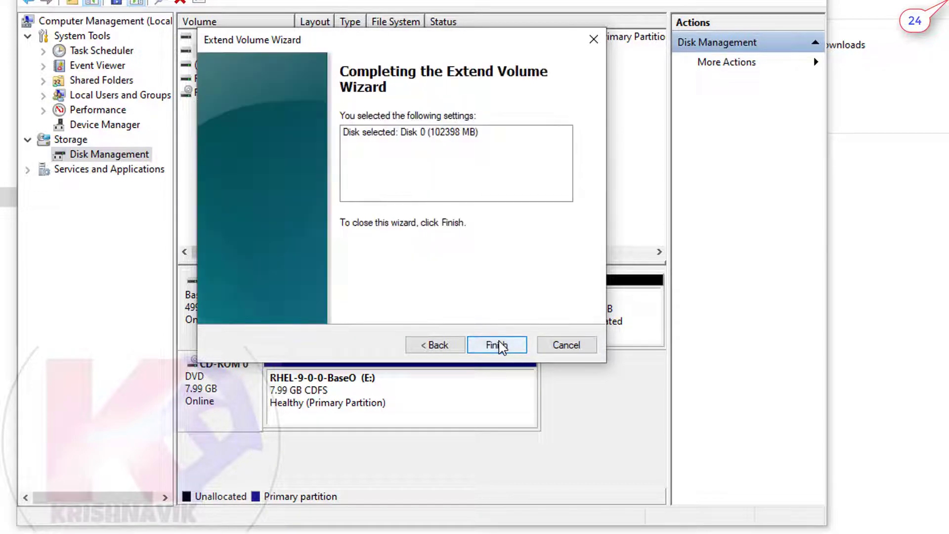
pyautogui.click(497, 345)
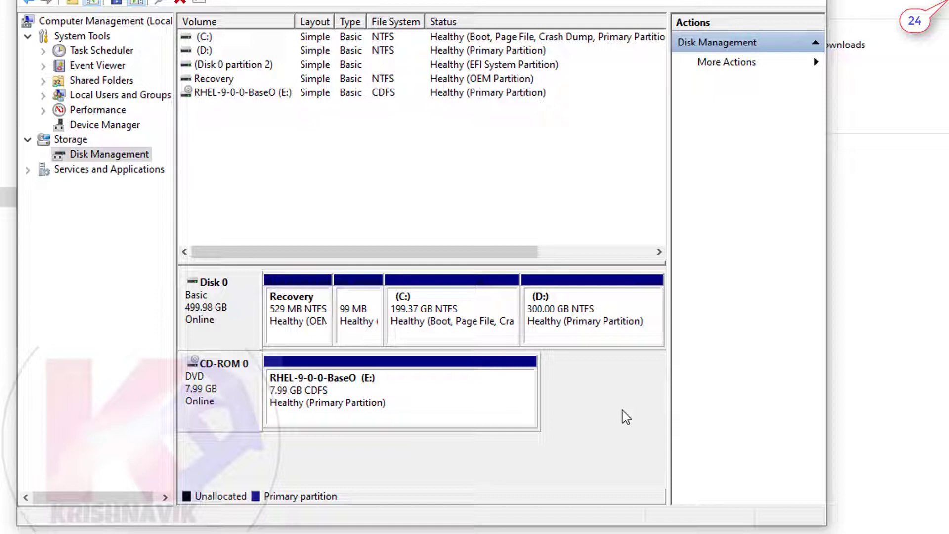
# Shrink D: by 102400 MB and select the resulting 100 GB of unallocated space on Disk 0.
pyautogui.rightClick(633, 306)
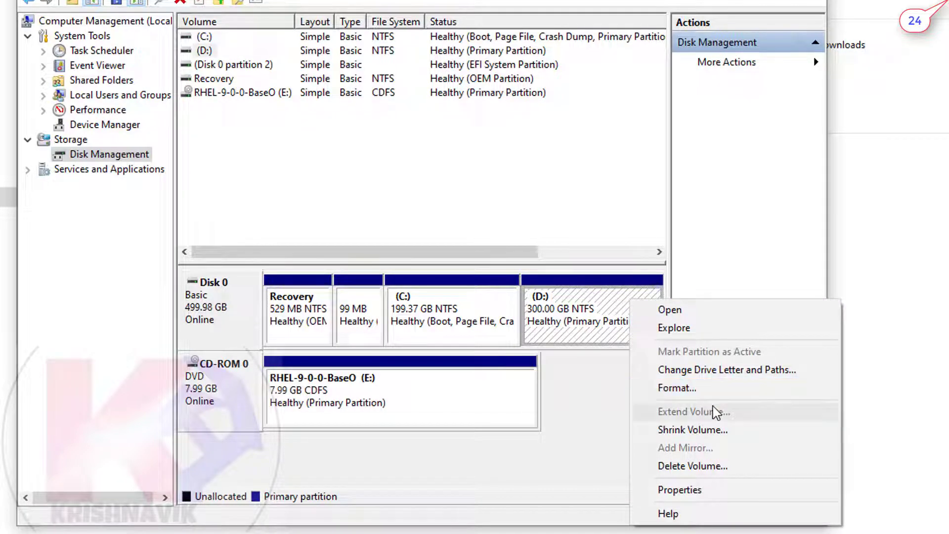
pyautogui.click(732, 429)
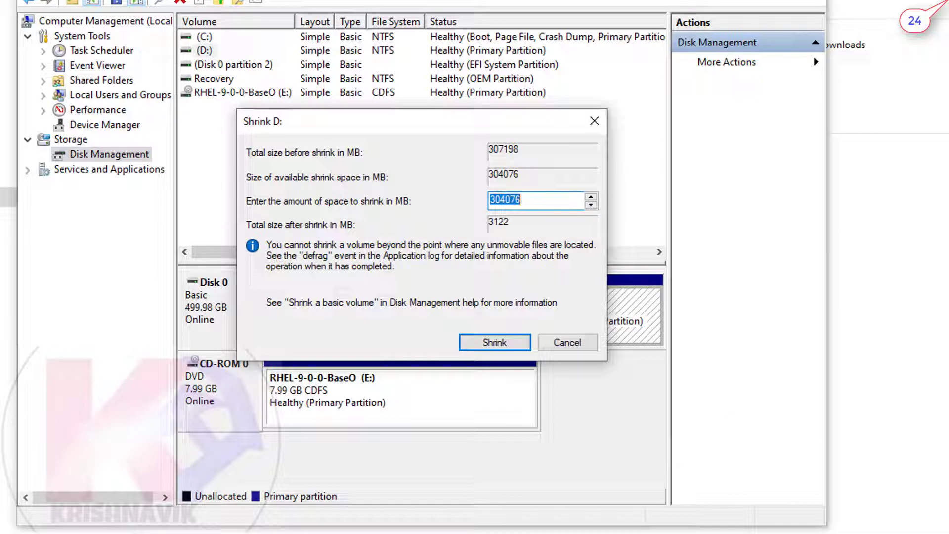
pyautogui.write('1')
pyautogui.write('02400')
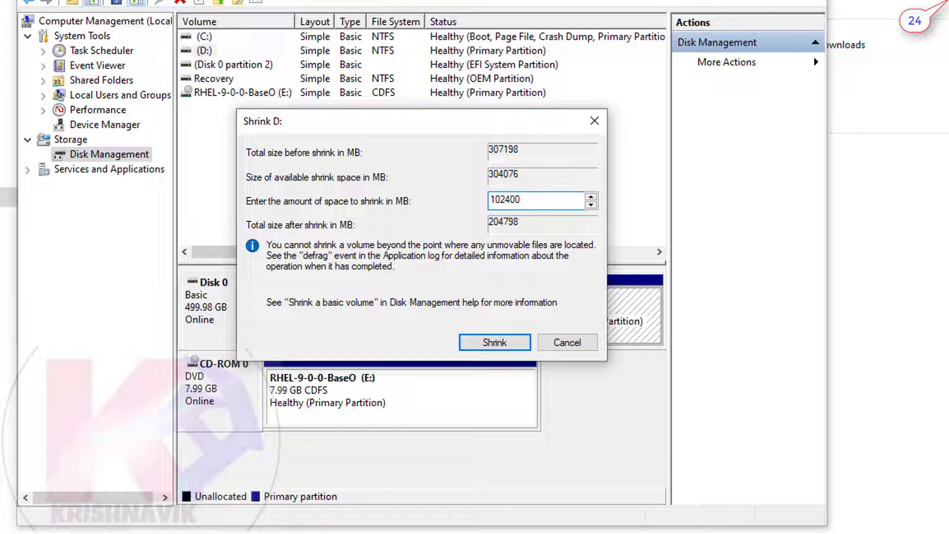
pyautogui.click(490, 342)
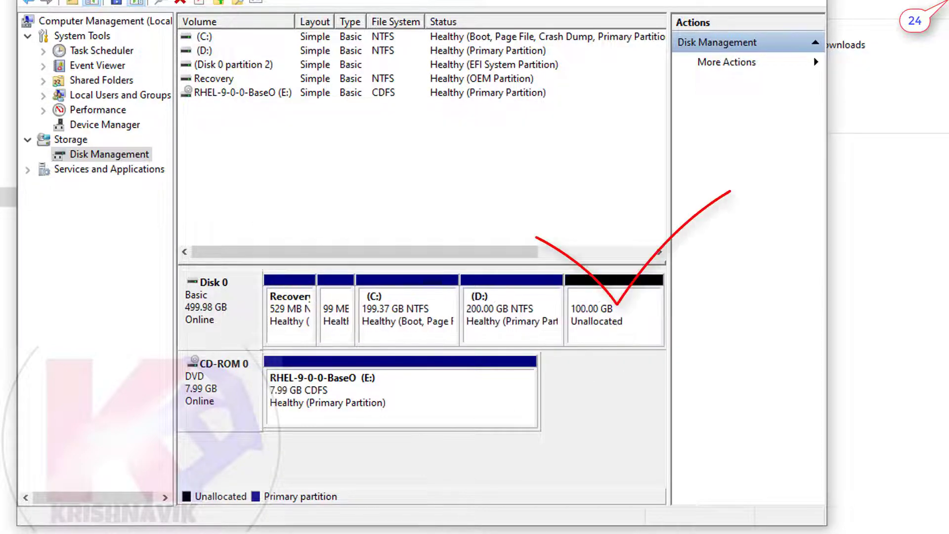
pyautogui.click(633, 313)
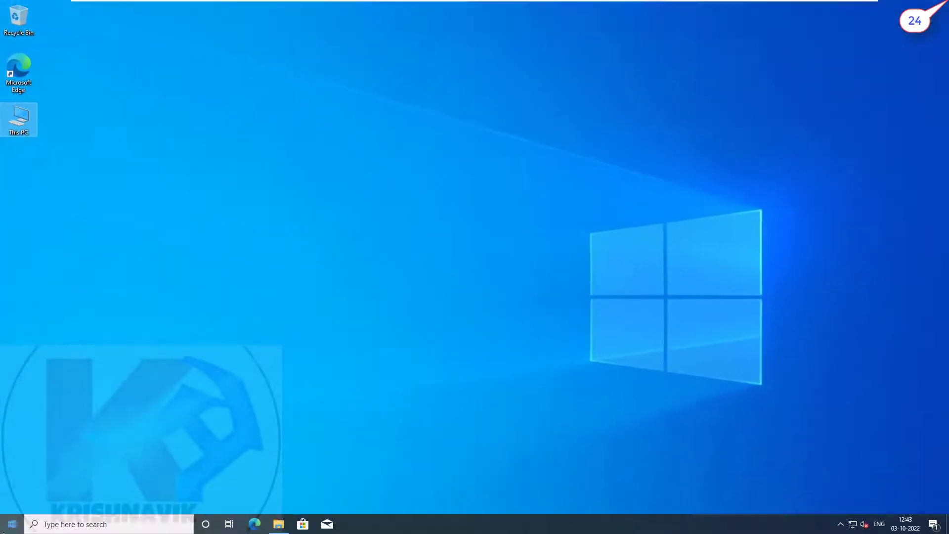
# Restart Windows from the Start menu's power options to boot the RHEL 9.0 media.
pyautogui.click(12, 524)
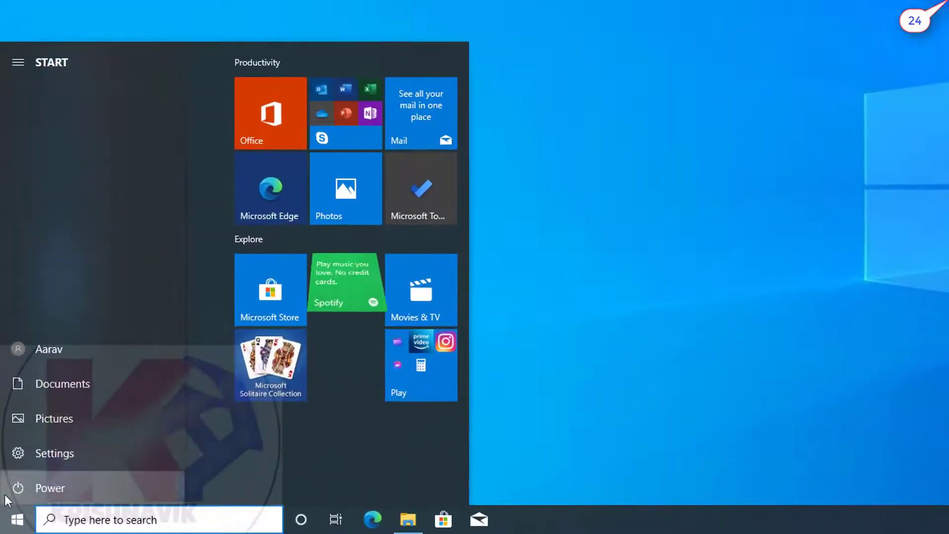
pyautogui.click(6, 507)
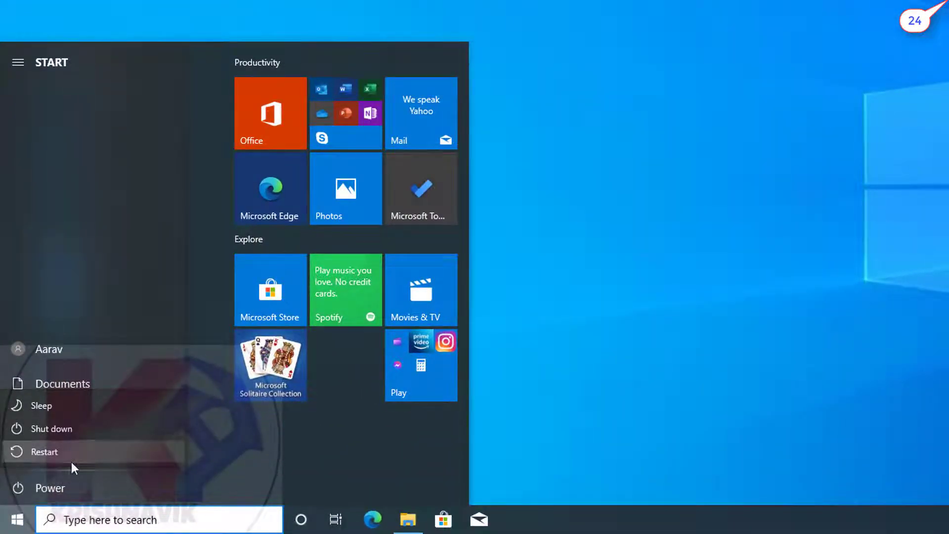
pyautogui.click(71, 458)
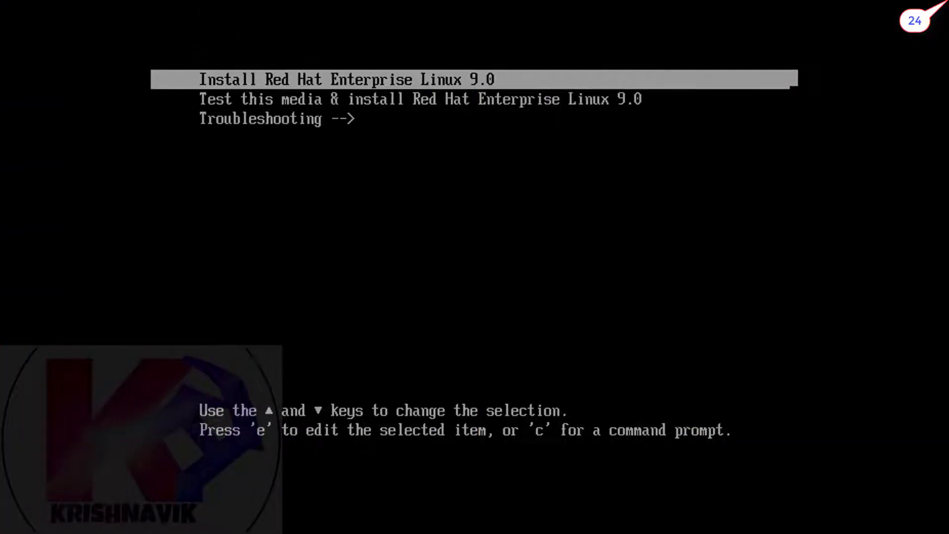
# Launch the RHEL 9.0 installer and choose English (India) as the installation language.
pyautogui.press('Return')
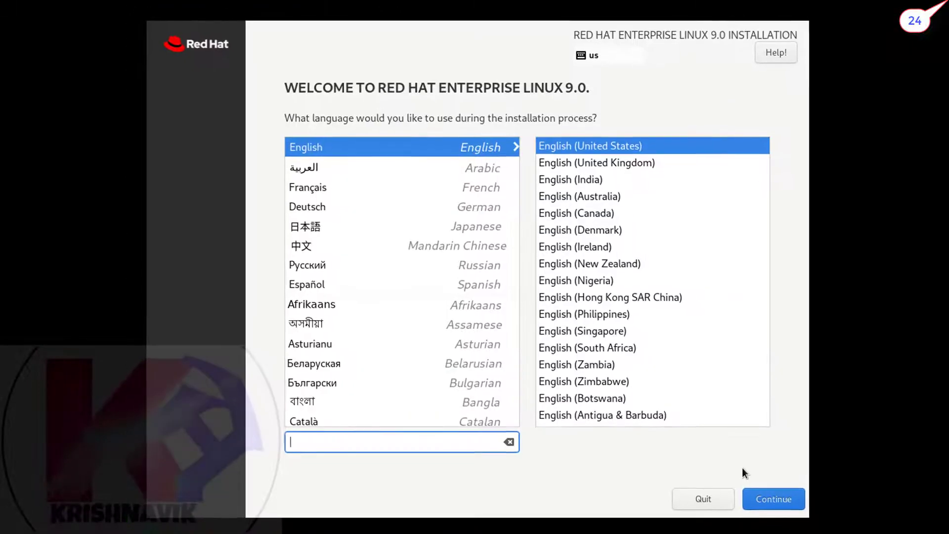
pyautogui.click(593, 180)
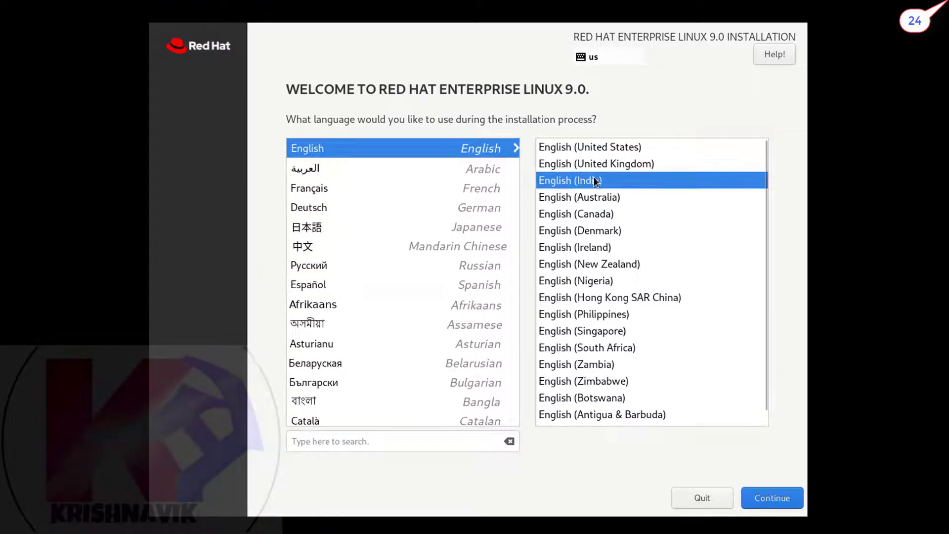
pyautogui.click(759, 497)
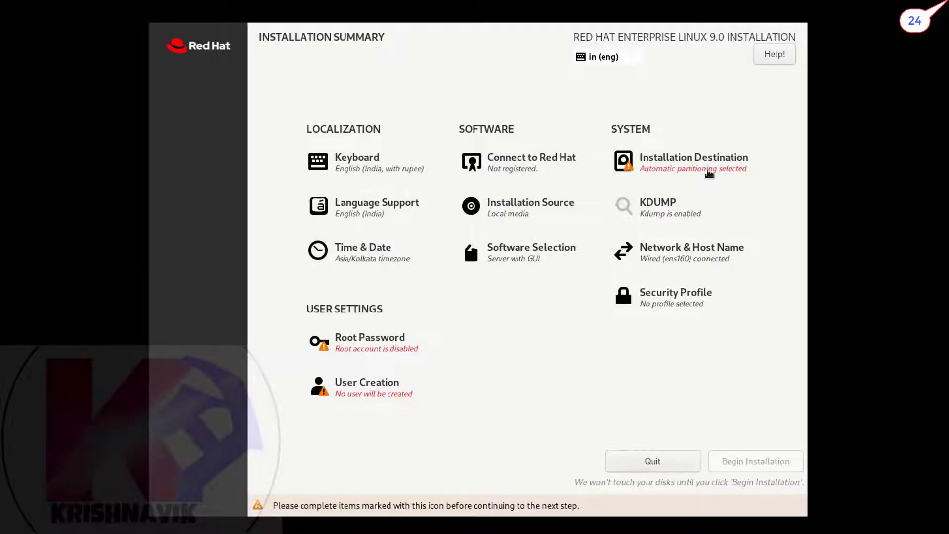
# Confirm the 500 GiB VMware Virtual NVMe disk as destination with automatic storage configuration.
pyautogui.click(709, 173)
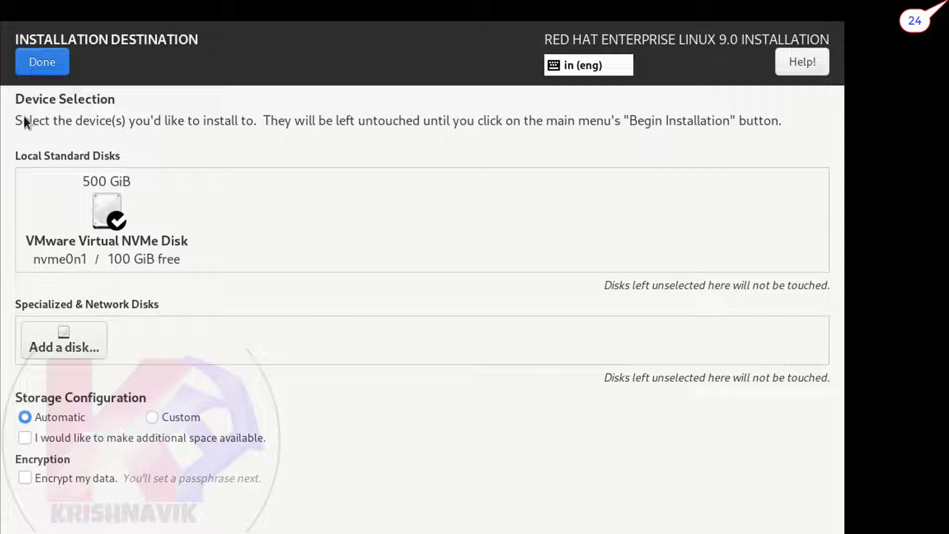
pyautogui.click(36, 70)
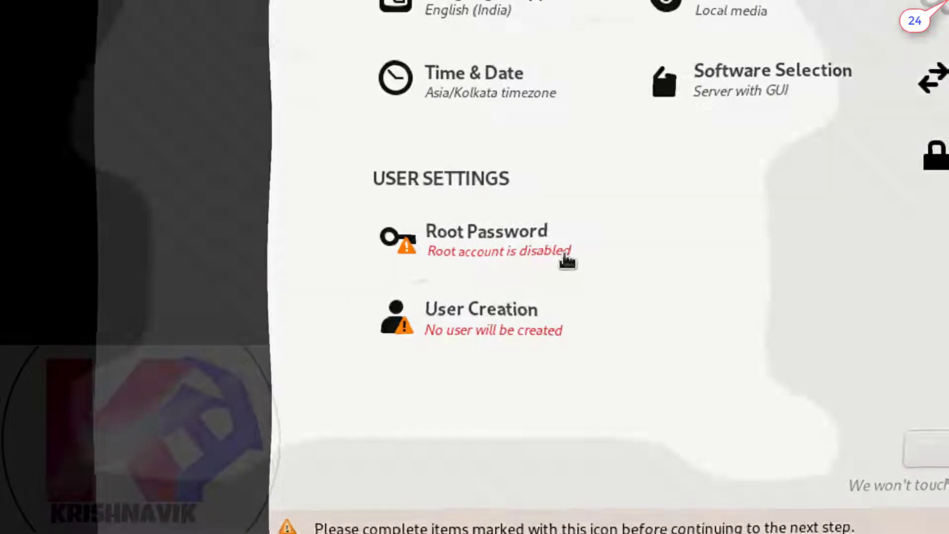
# Set and confirm the root password, and allow root SSH login with password.
pyautogui.click(568, 260)
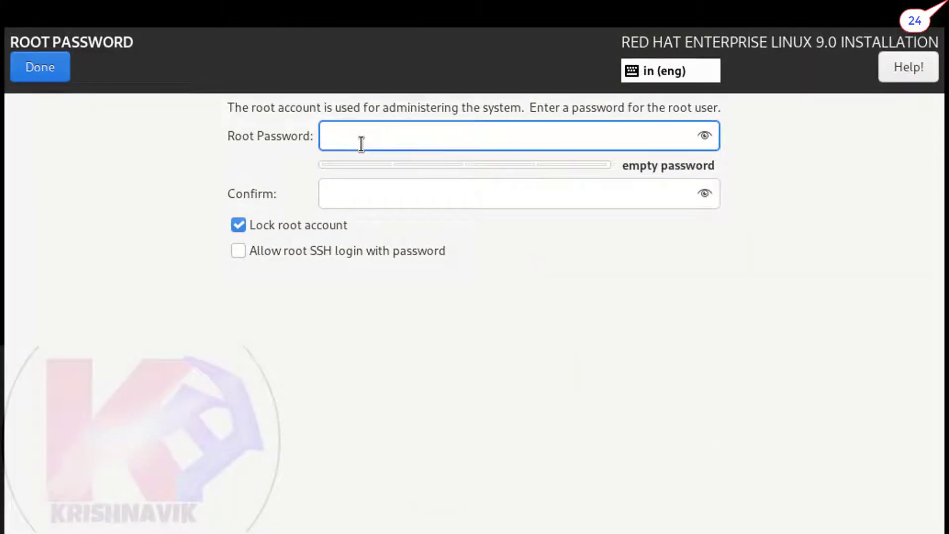
pyautogui.write('redhat')
pyautogui.press('Tab')
pyautogui.write('redhat')
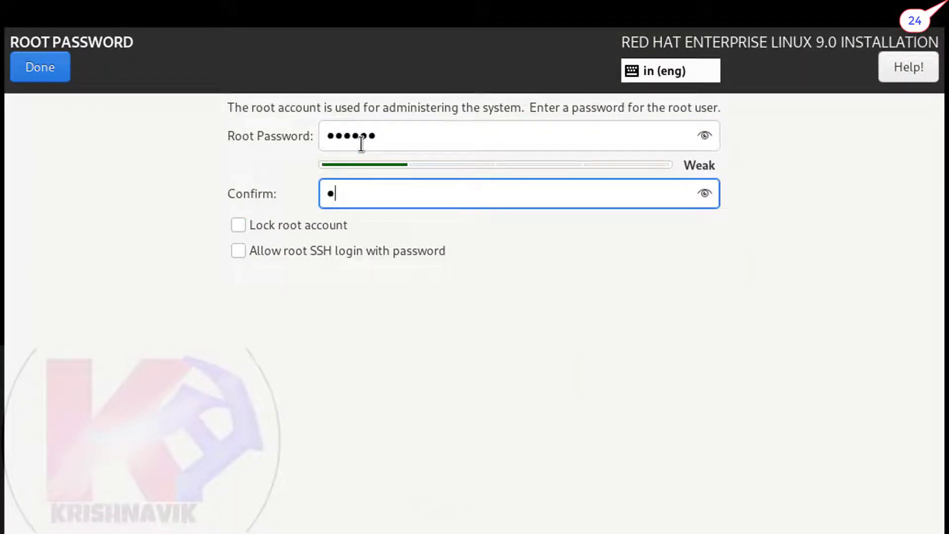
pyautogui.click(238, 250)
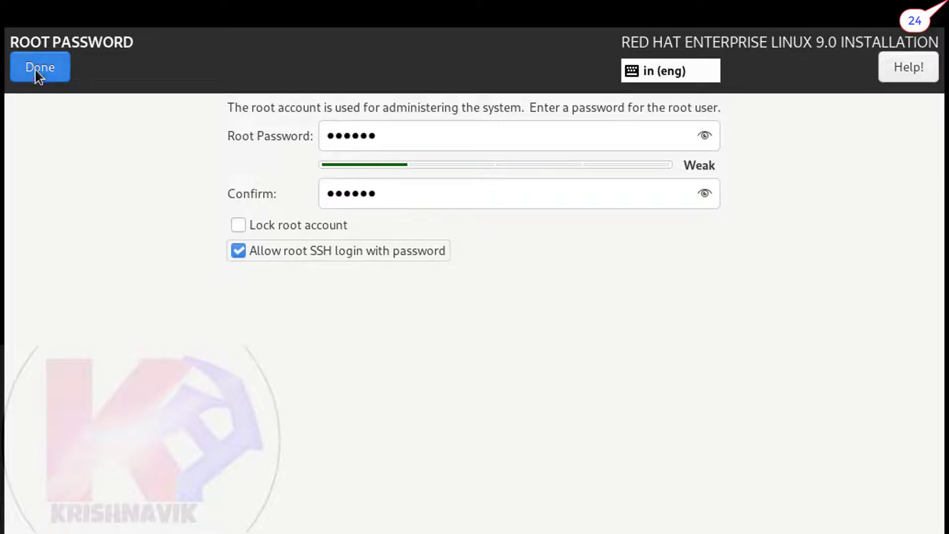
pyautogui.click(34, 71)
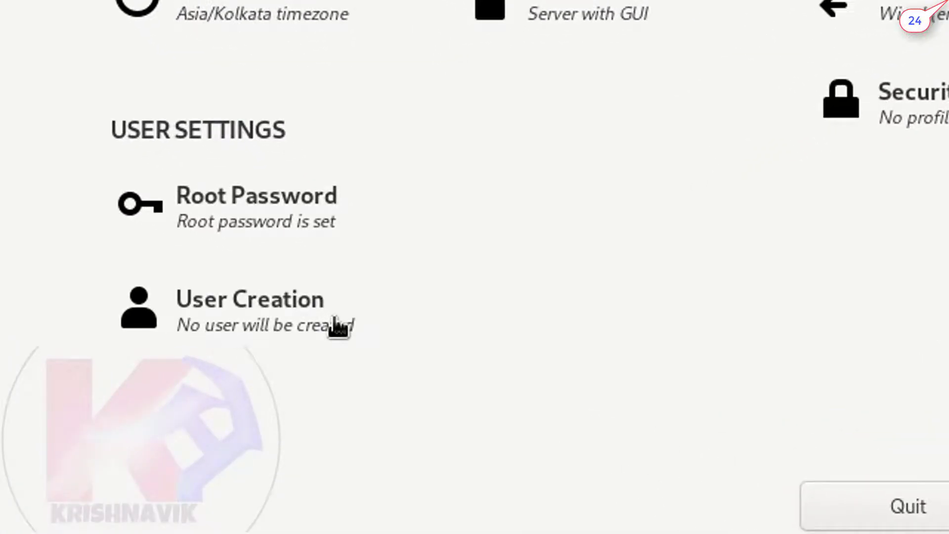
# Create an administrator user with the user's full name and a confirmed password, accepting the short-password warning.
pyautogui.click(337, 326)
pyautogui.write('Aarav')
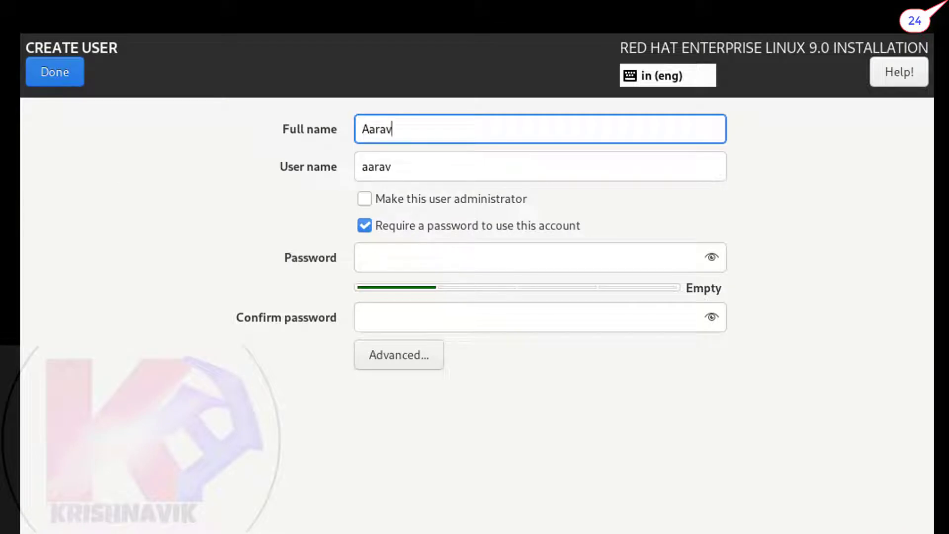
pyautogui.click(364, 199)
pyautogui.click(473, 257)
pyautogui.write('••••')
pyautogui.press('Tab')
pyautogui.write('••••')
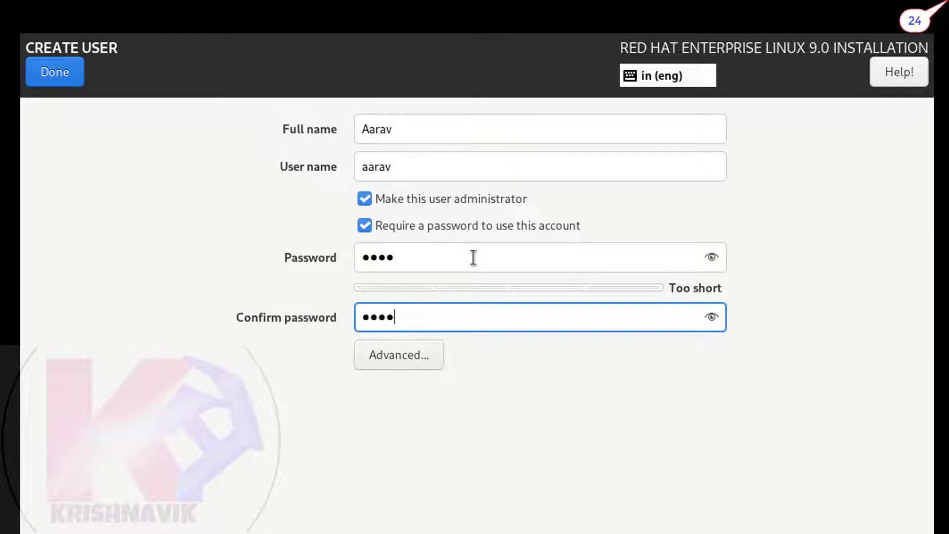
pyautogui.click(73, 74)
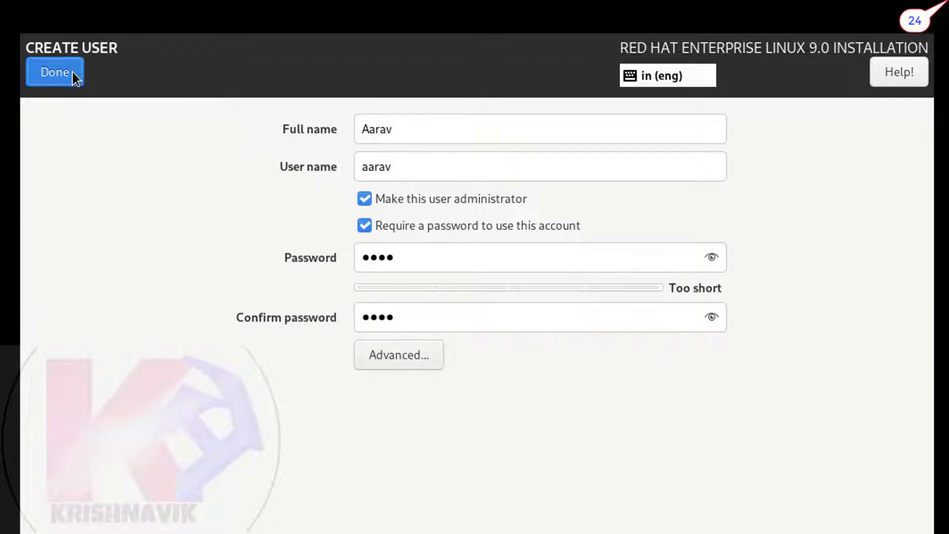
pyautogui.click(47, 62)
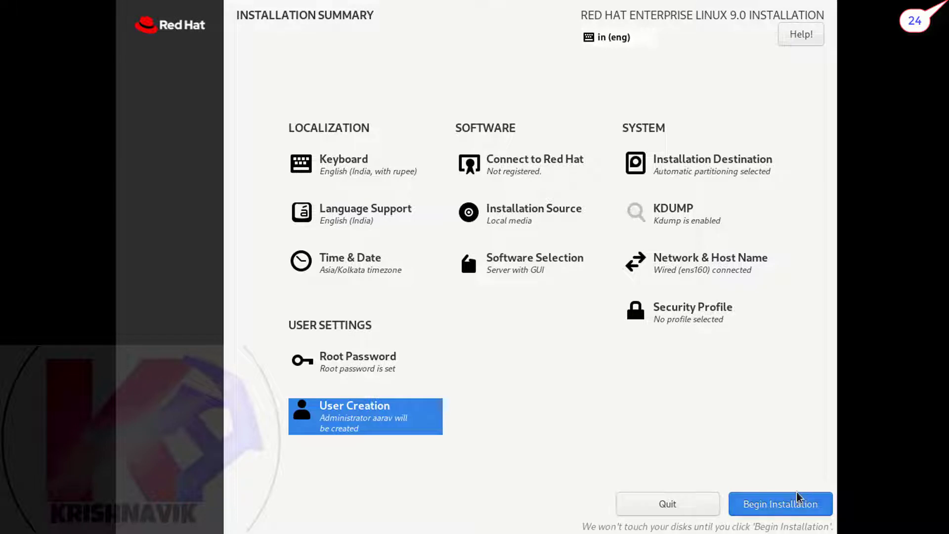
# Begin installation, then boot Red Hat Enterprise Linux from the GRUB menu and pick the user account.
pyautogui.click(771, 506)
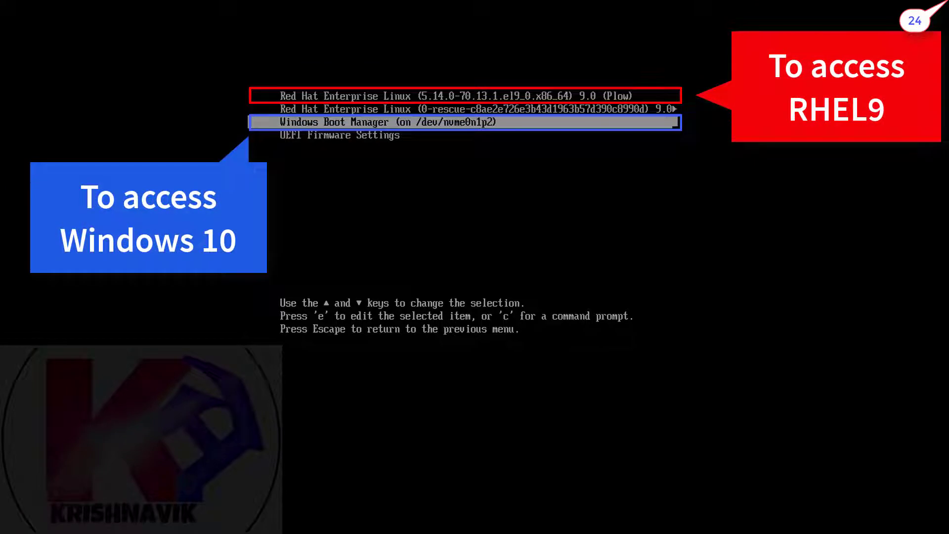
pyautogui.press('Up')
pyautogui.press('Up')
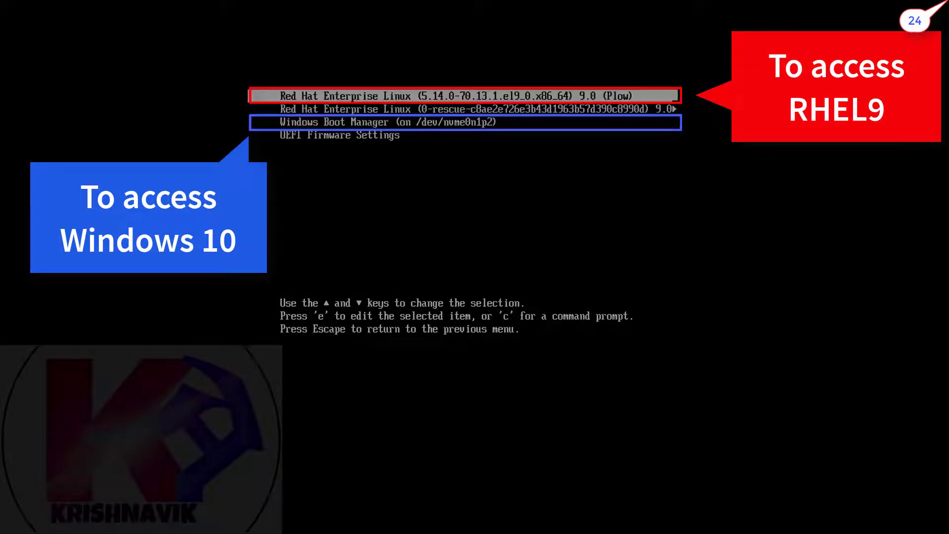
pyautogui.press('Down')
pyautogui.press('Down')
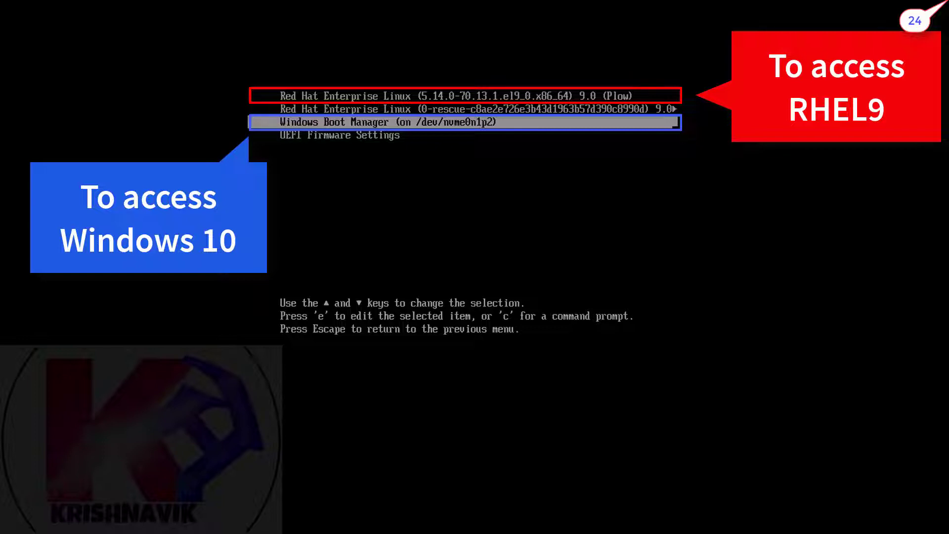
pyautogui.press('Up')
pyautogui.press('Up')
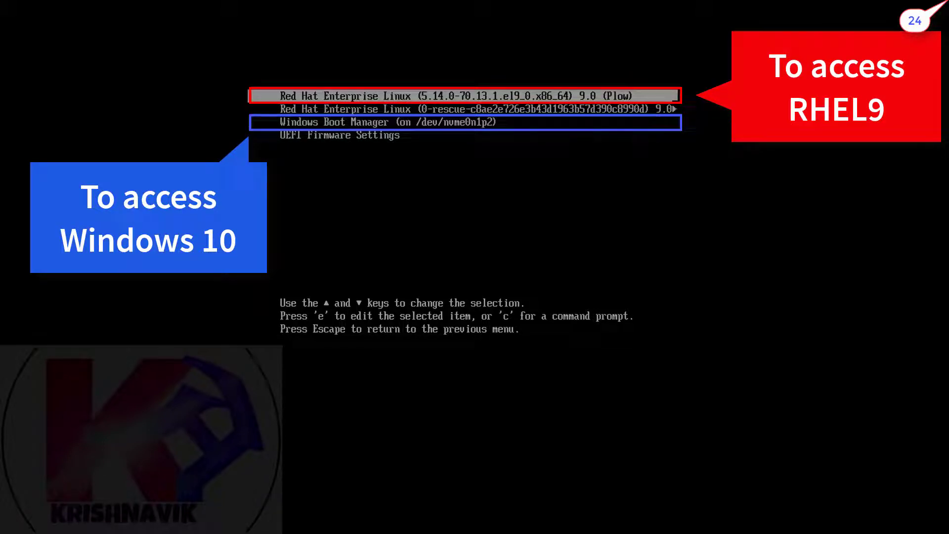
pyautogui.press('Return')
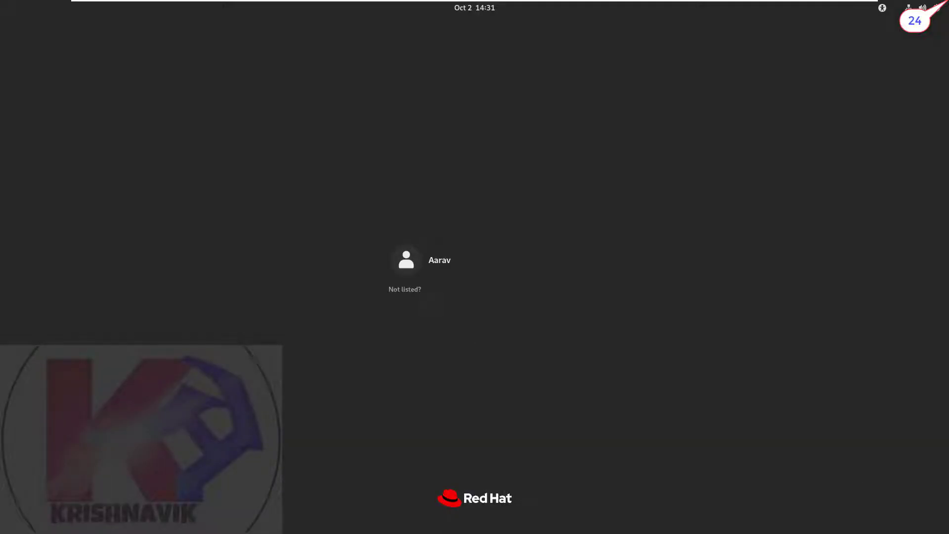
pyautogui.press('Return')
# Log in with the user's password, restart from the system menu, and highlight Windows Boot Manager in GRUB.
pyautogui.write('****')
pyautogui.press('Return')
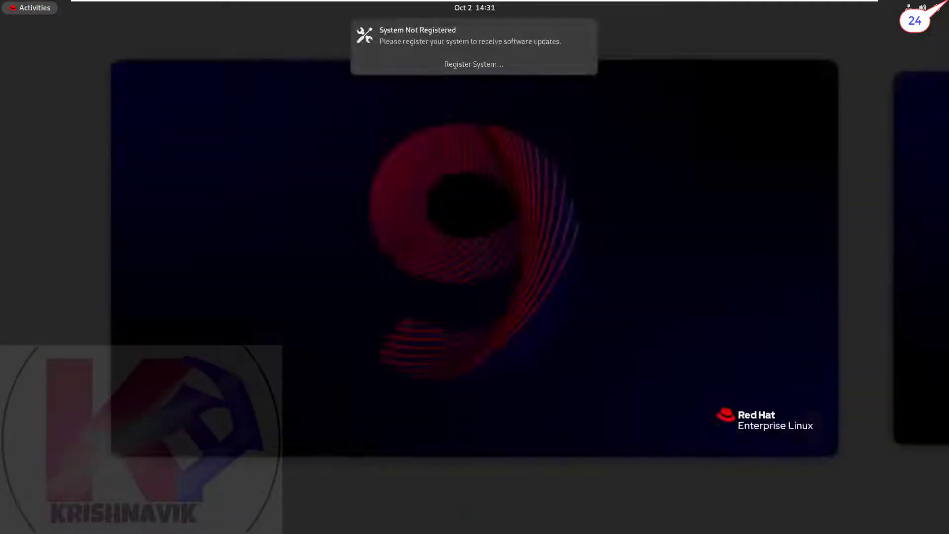
pyautogui.click(922, 7)
pyautogui.click(831, 145)
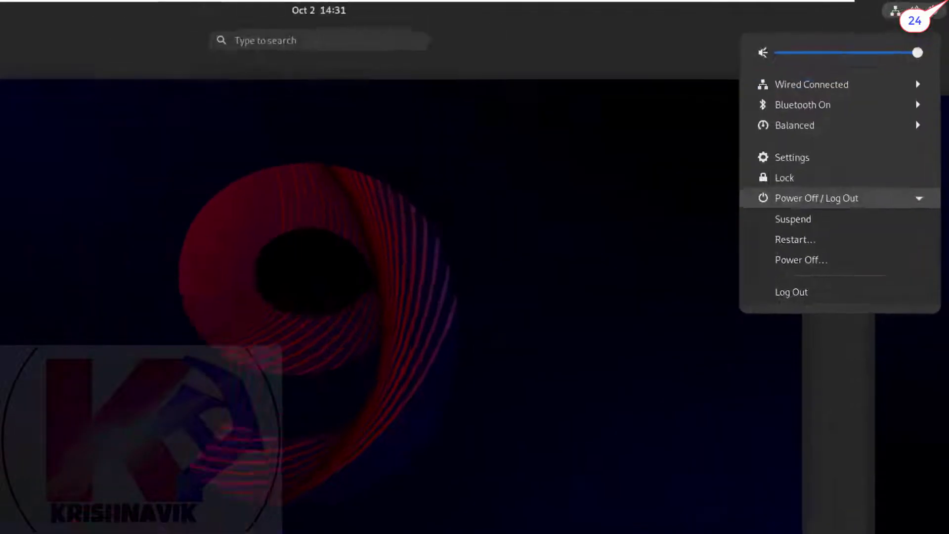
pyautogui.click(800, 231)
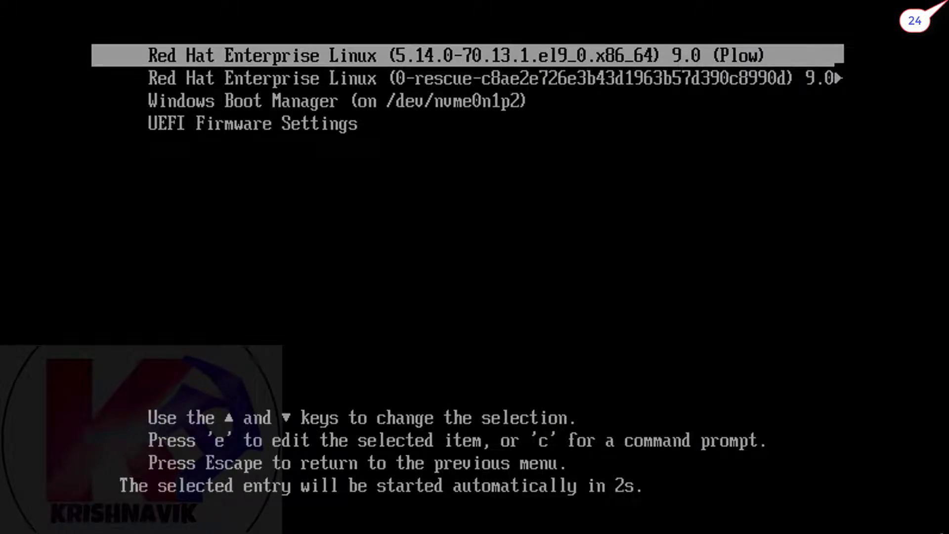
pyautogui.press('Down')
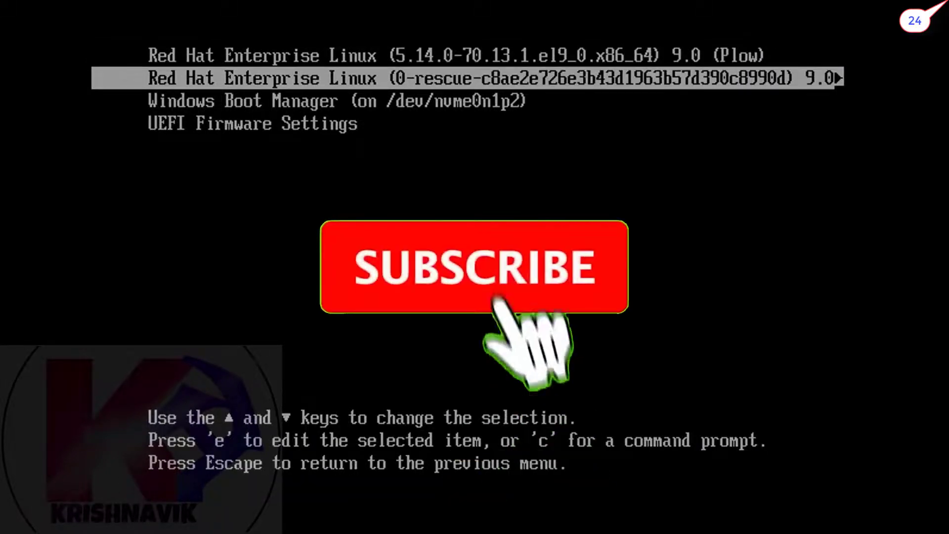
pyautogui.press('Down')
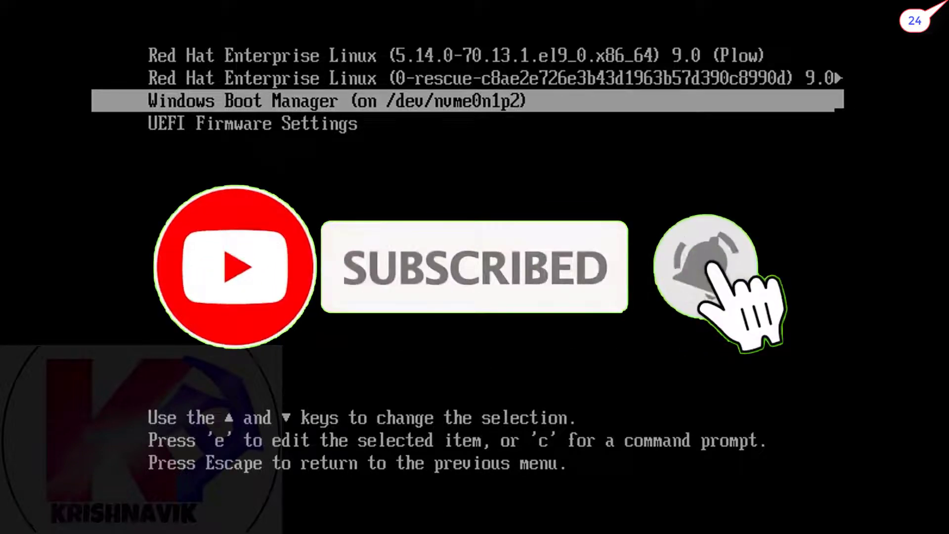